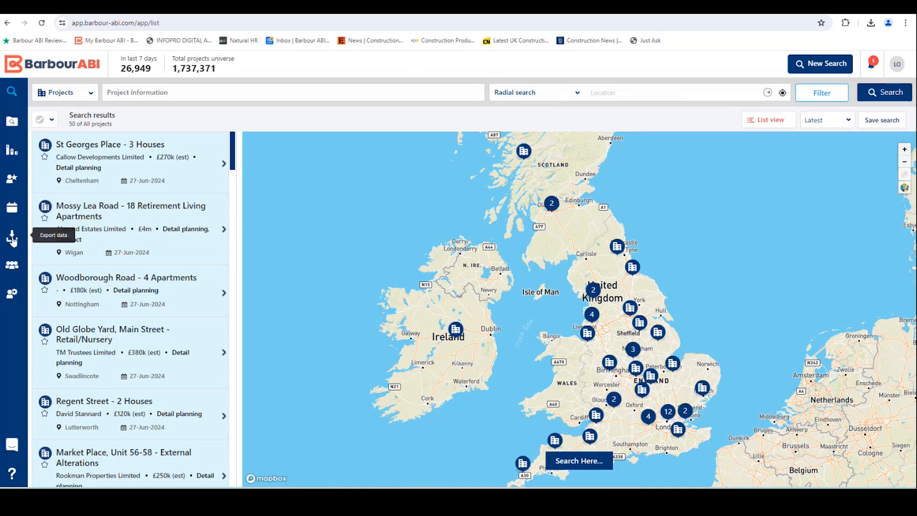
# Start a new data export and name it "Projects for mailing"
pyautogui.click(10, 234)
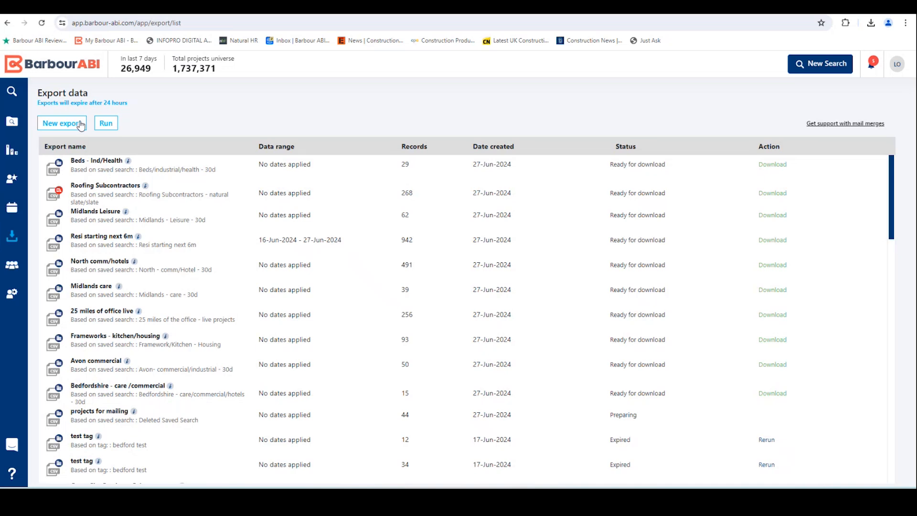
pyautogui.click(60, 125)
pyautogui.click(271, 175)
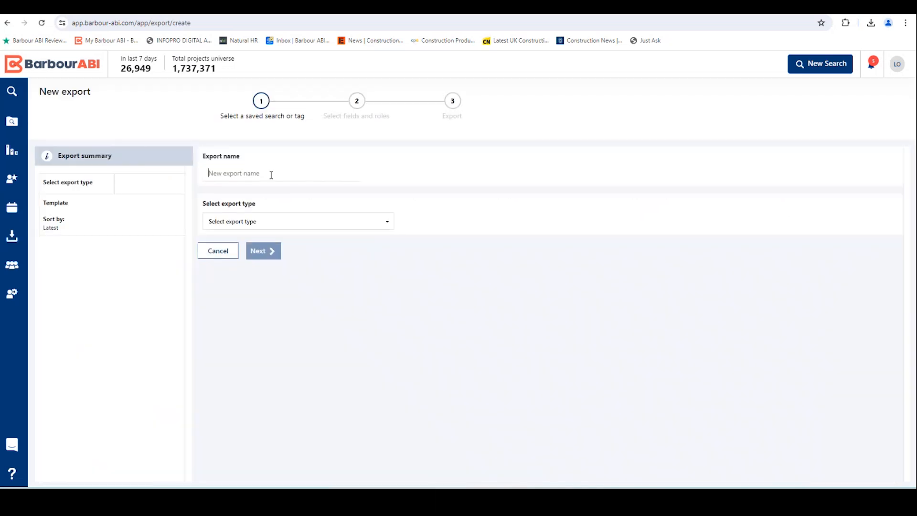
pyautogui.write('Projects for mailing')
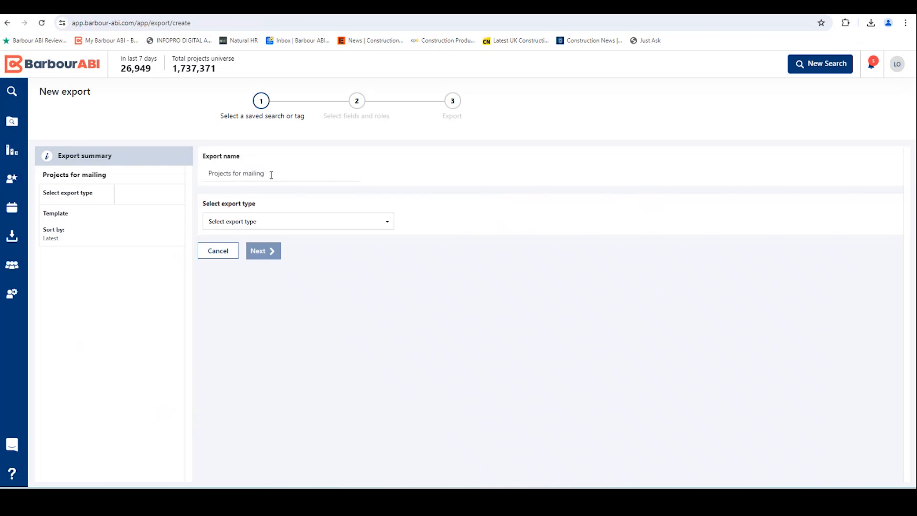
# Base the export on the saved search "25 miles of the office - live projects" and continue to the fields and roles stage
pyautogui.click(258, 226)
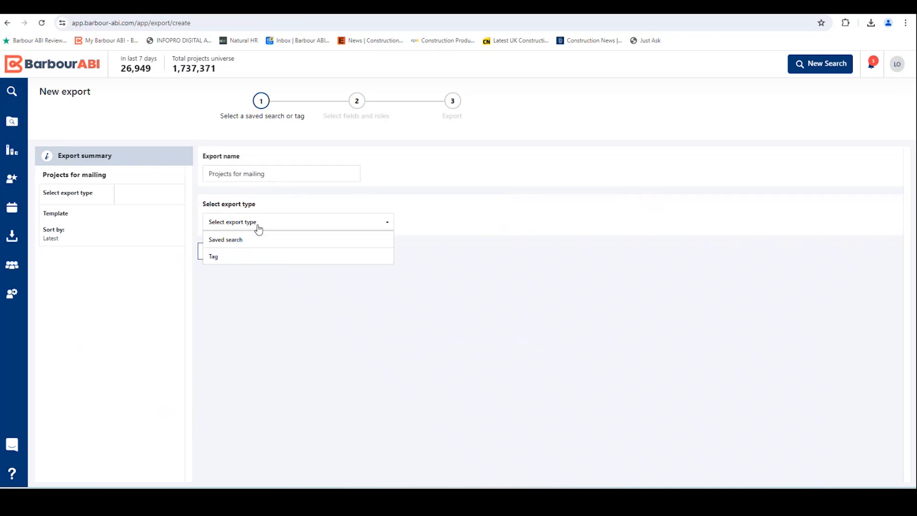
pyautogui.click(230, 240)
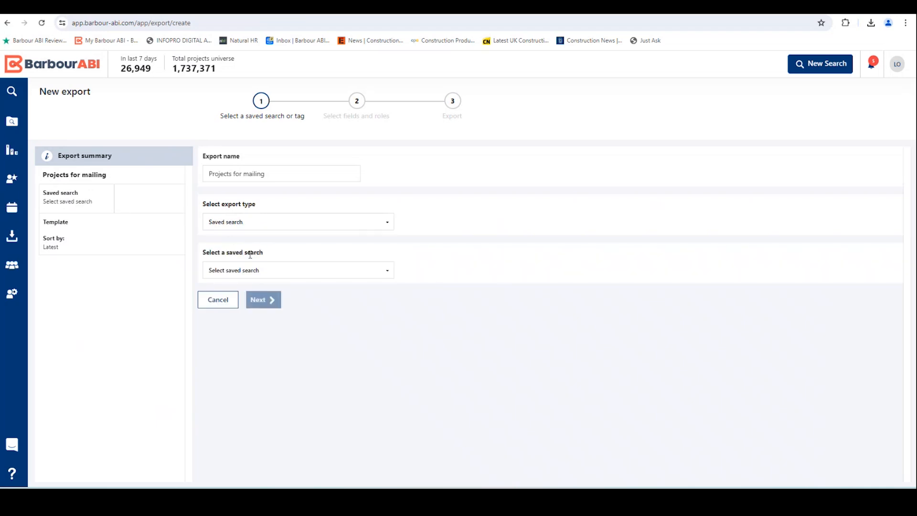
pyautogui.click(270, 271)
pyautogui.scroll(-2, 272, 349)
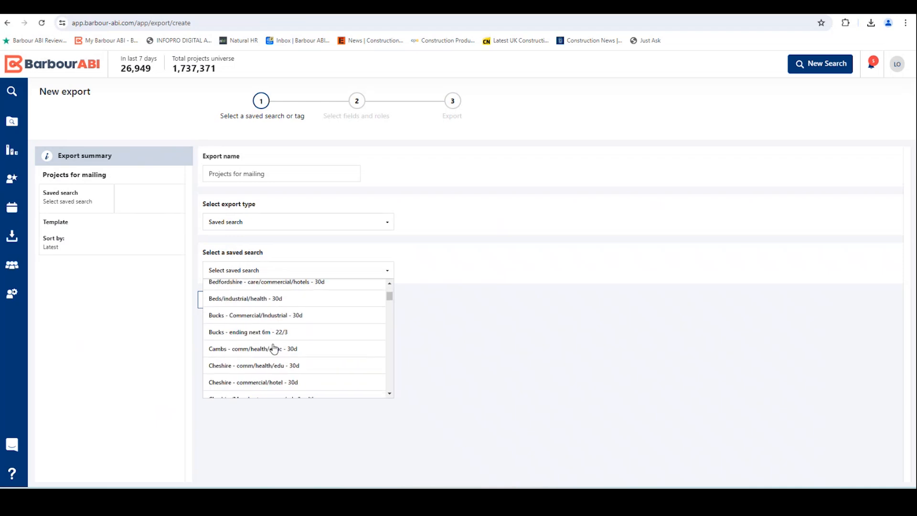
pyautogui.scroll(2, 274, 348)
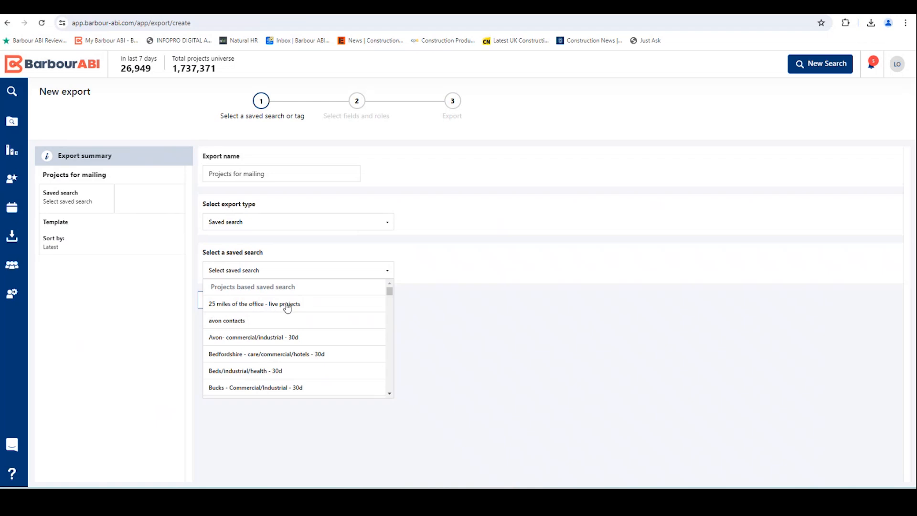
pyautogui.click(266, 304)
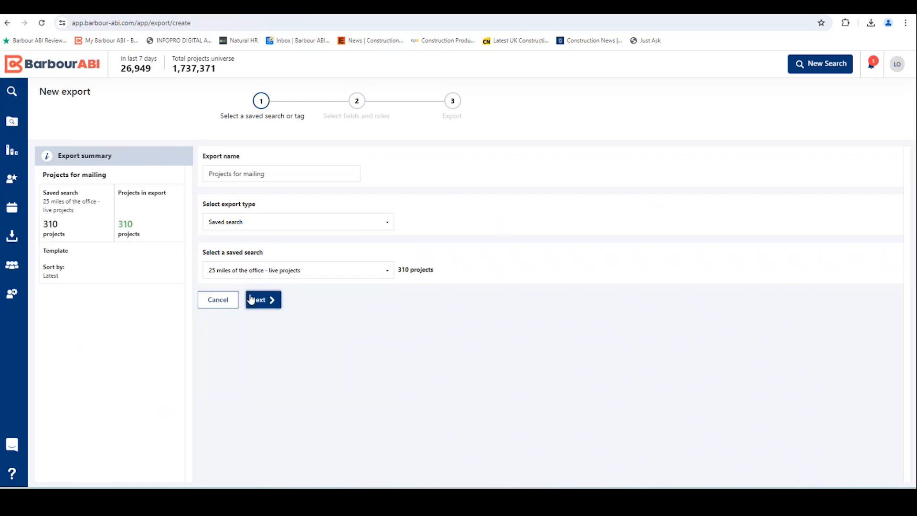
pyautogui.click(263, 300)
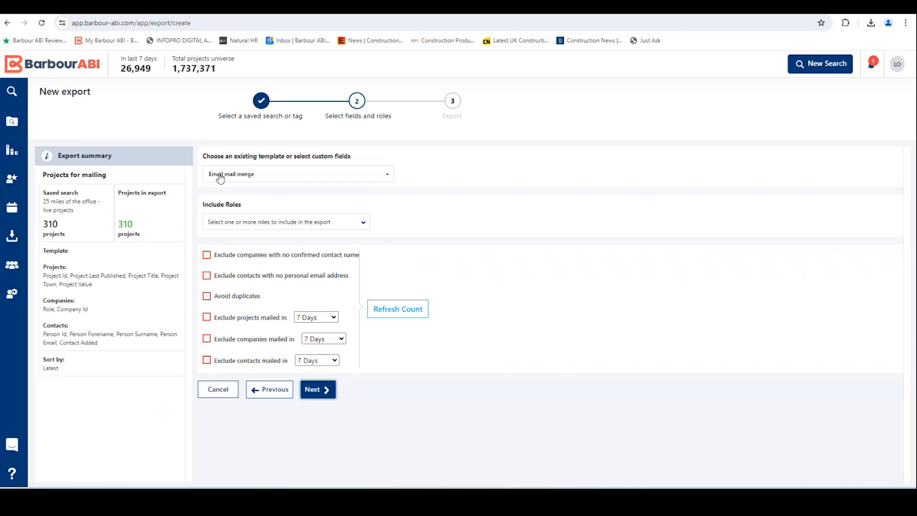
# Choose the standard "Email mail merge" template for the export
pyautogui.click(270, 175)
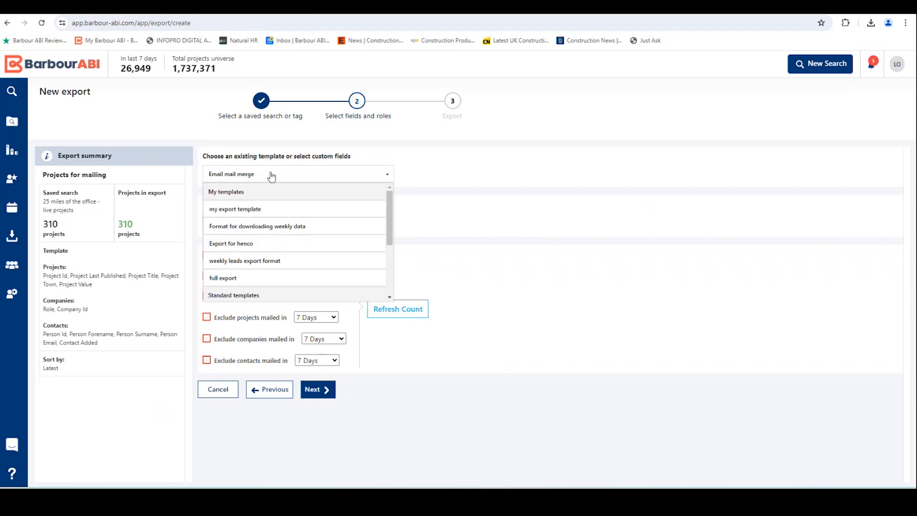
pyautogui.scroll(-2, 242, 233)
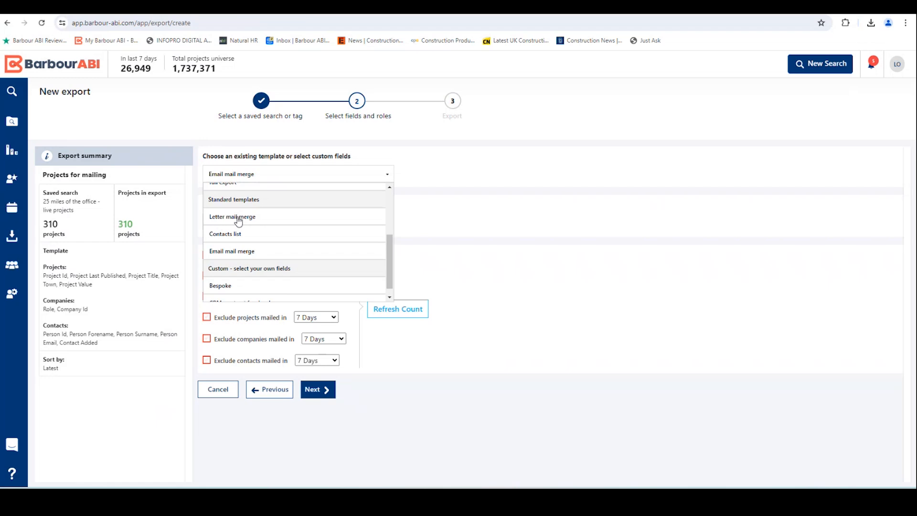
pyautogui.click(233, 252)
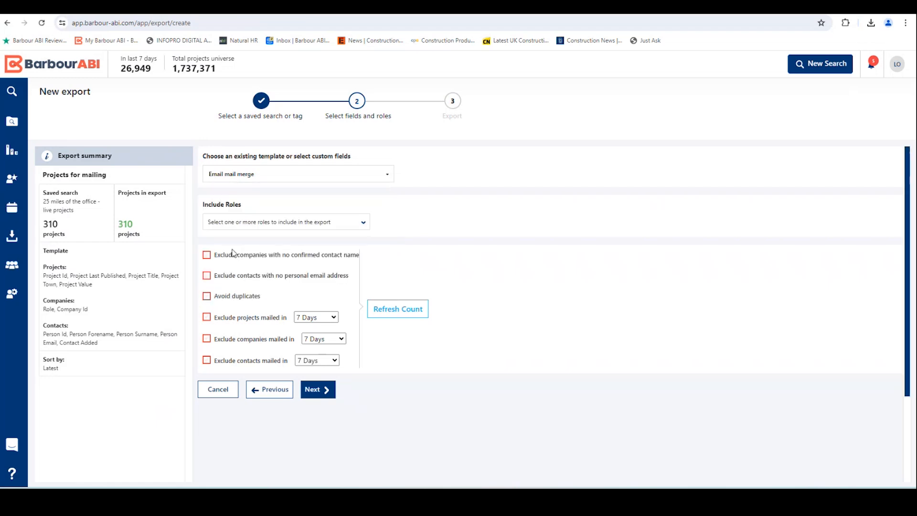
# Include the Architect and Contractor roles in the export
pyautogui.click(364, 223)
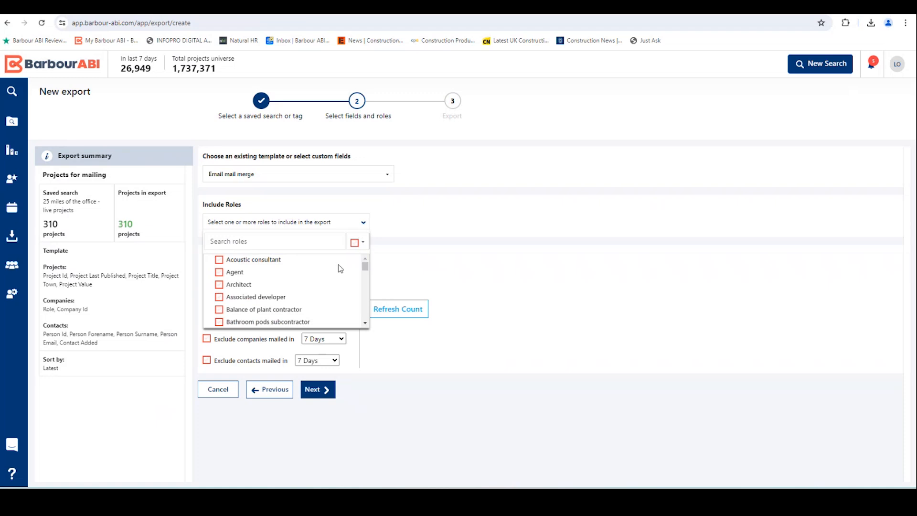
pyautogui.click(219, 285)
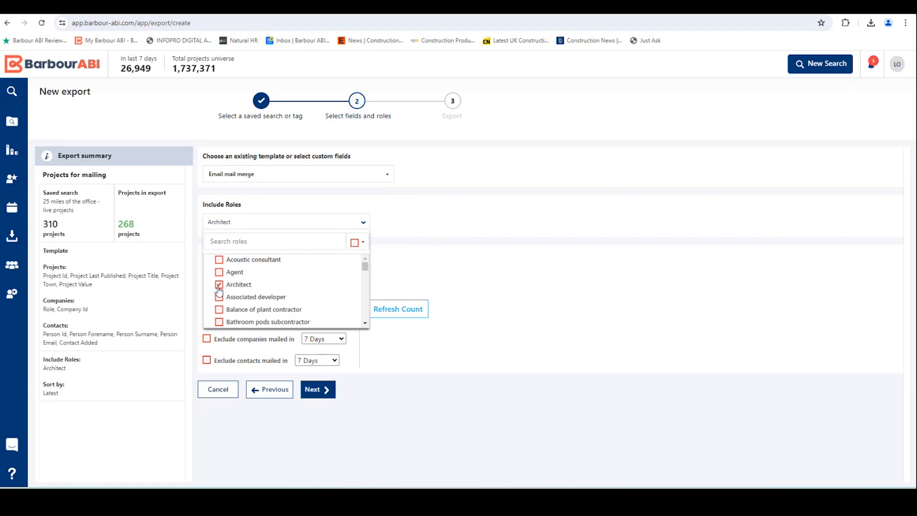
pyautogui.scroll(-2, 236, 287)
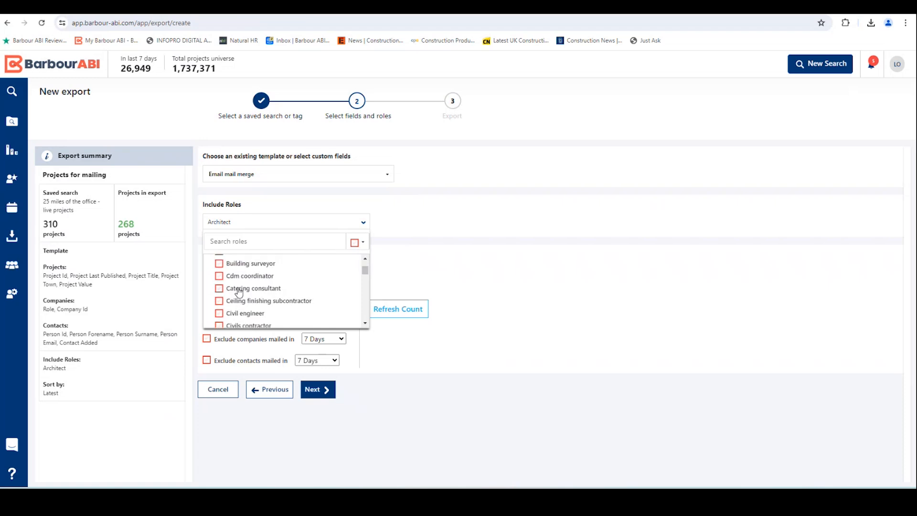
pyautogui.scroll(1, 237, 289)
pyautogui.scroll(-1, 238, 293)
pyautogui.scroll(-2, 239, 292)
pyautogui.scroll(2, 239, 292)
pyautogui.scroll(-2, 239, 292)
pyautogui.scroll(-2, 239, 292)
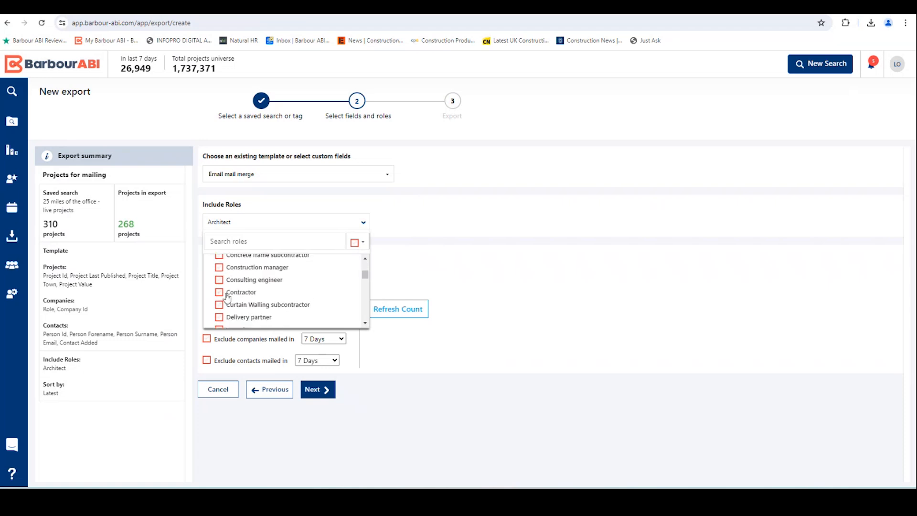
pyautogui.click(219, 293)
pyautogui.click(224, 222)
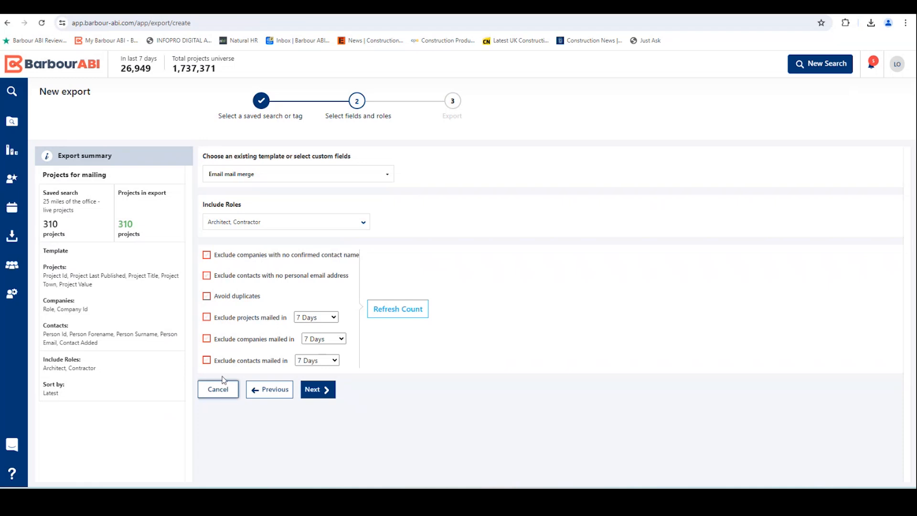
# Exclude contacts with no personal email address and avoid duplicates in the export
pyautogui.click(206, 276)
pyautogui.click(207, 296)
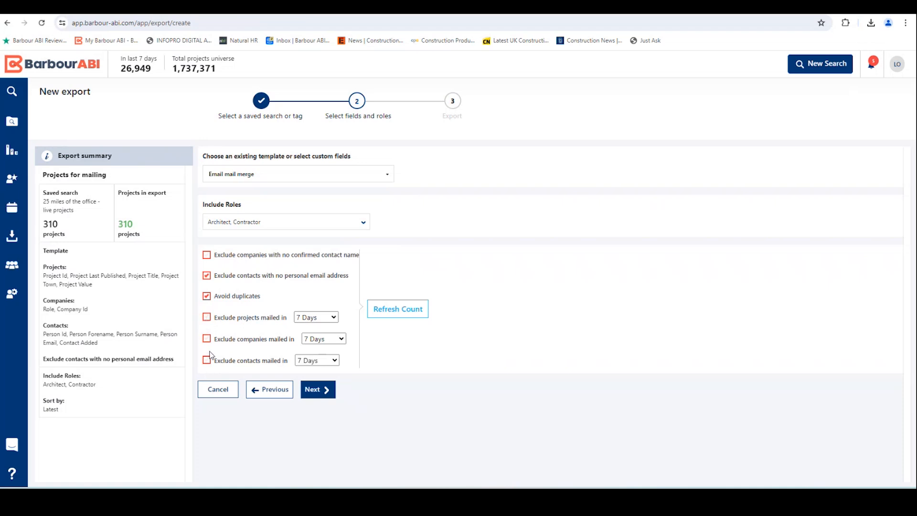
pyautogui.click(206, 318)
pyautogui.click(331, 318)
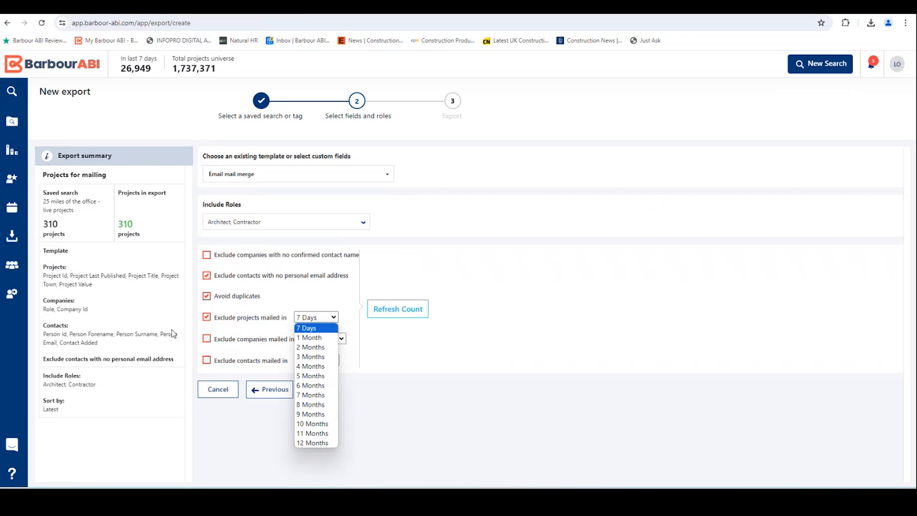
pyautogui.click(206, 317)
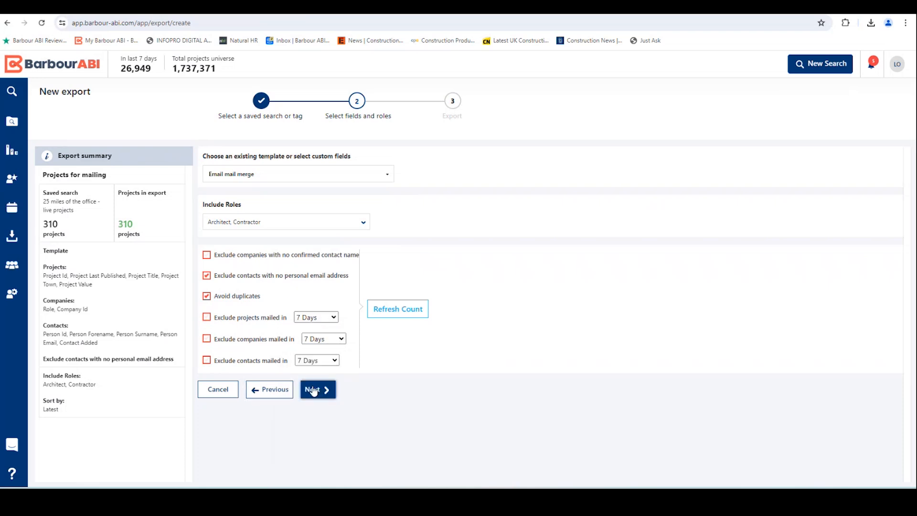
# Continue to the final export stage and review the options for update dates, sort order and number of projects to download
pyautogui.click(313, 389)
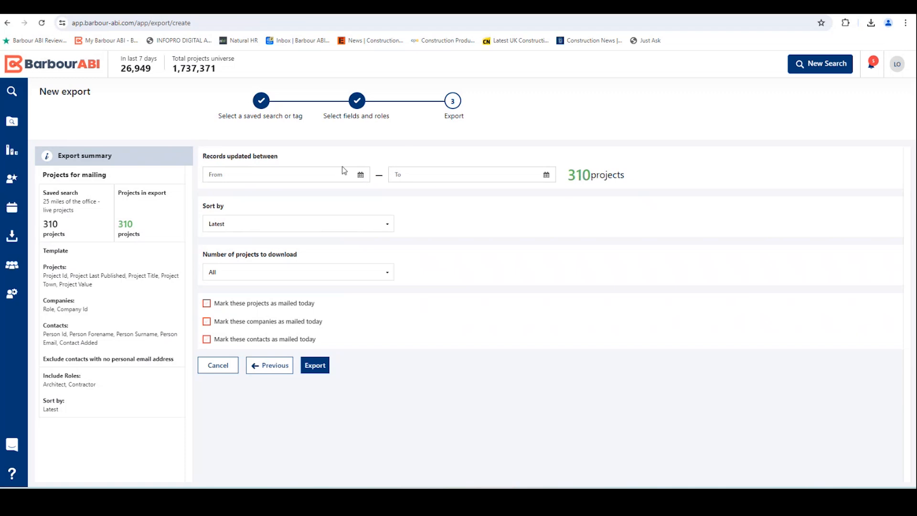
pyautogui.click(361, 175)
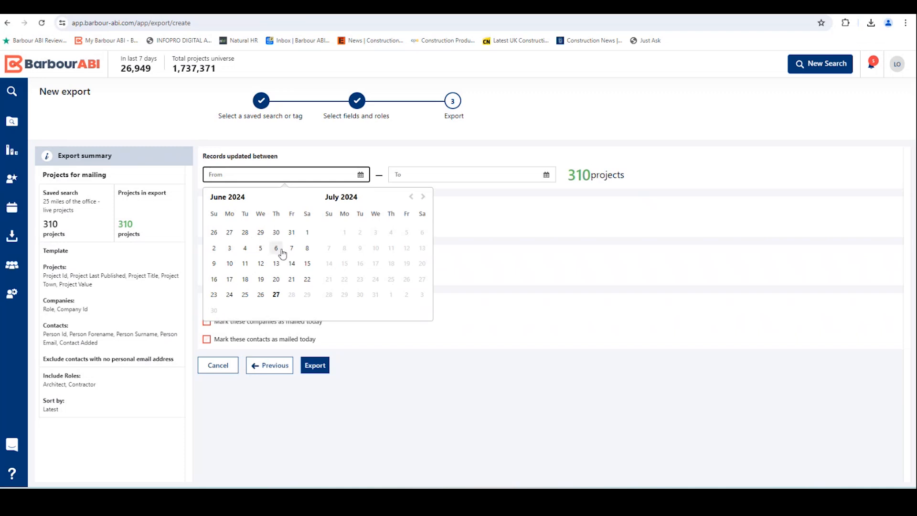
pyautogui.click(373, 158)
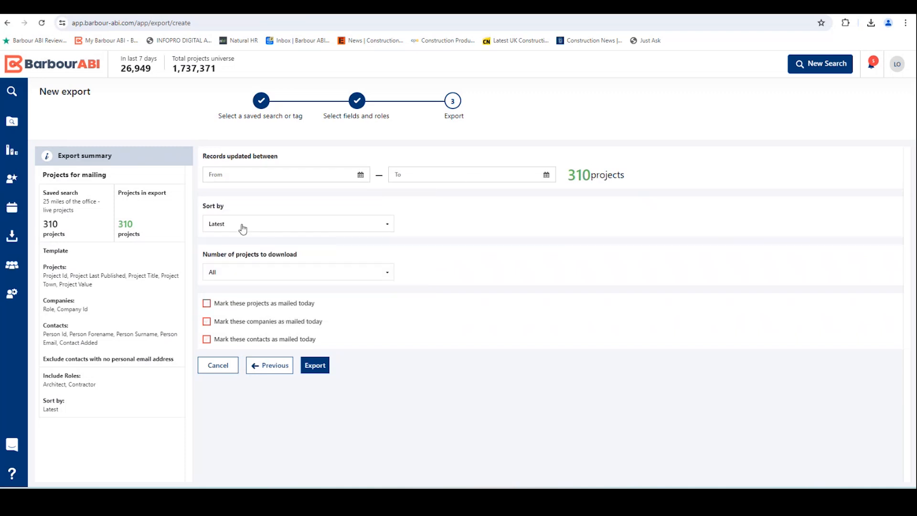
pyautogui.click(387, 228)
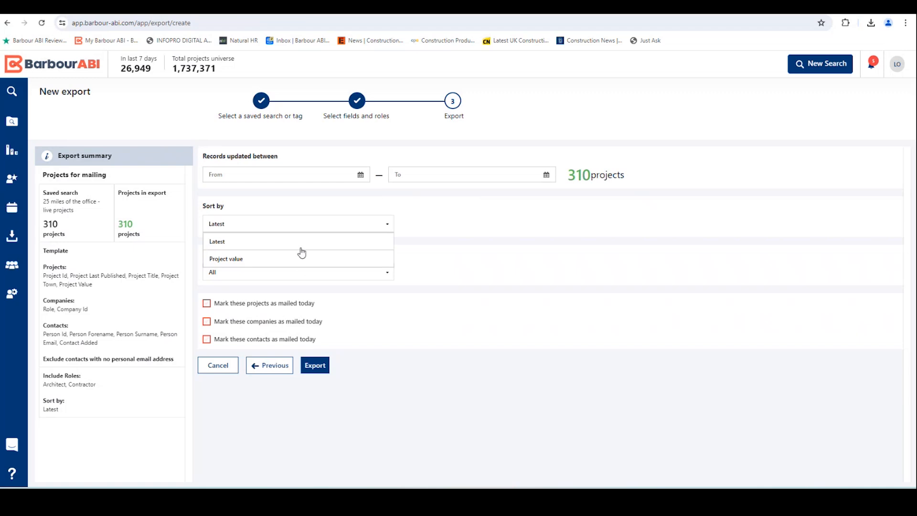
pyautogui.click(414, 256)
pyautogui.click(353, 272)
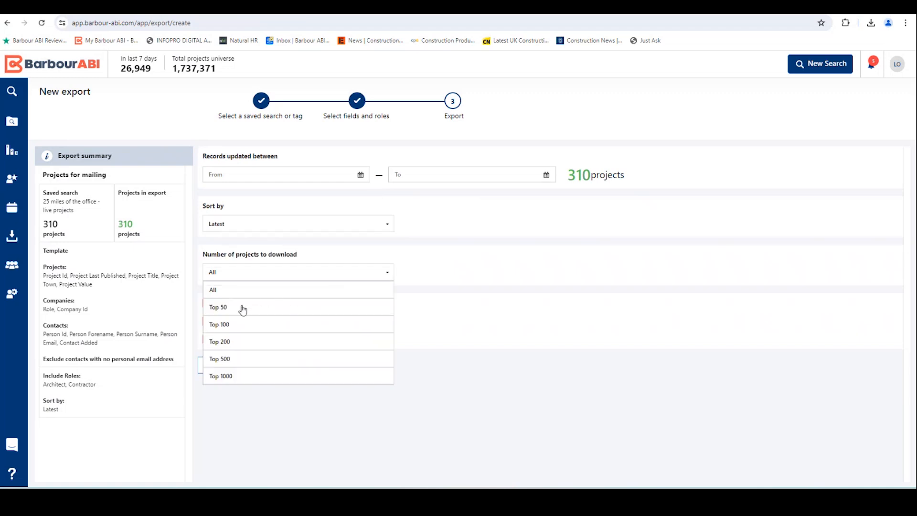
pyautogui.click(413, 260)
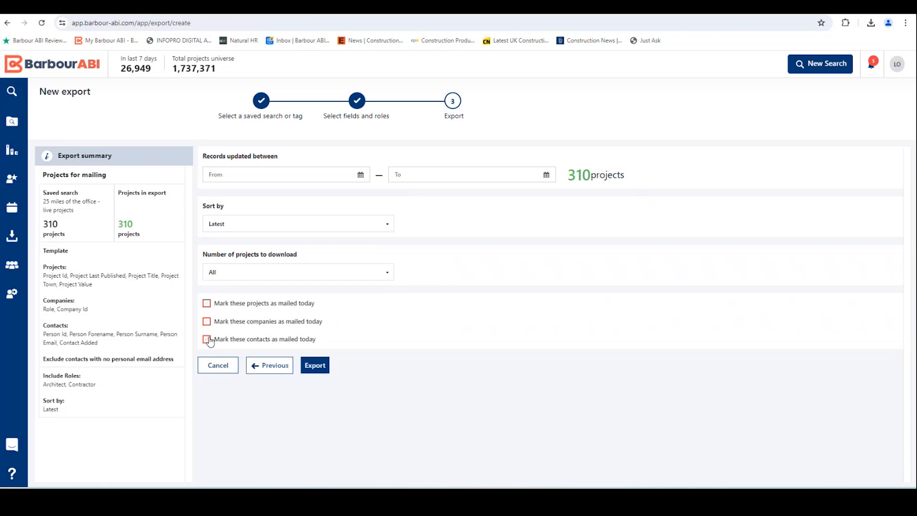
# Run the export, then open the downloaded "Projects for mailing" CSV file in Excel
pyautogui.click(315, 366)
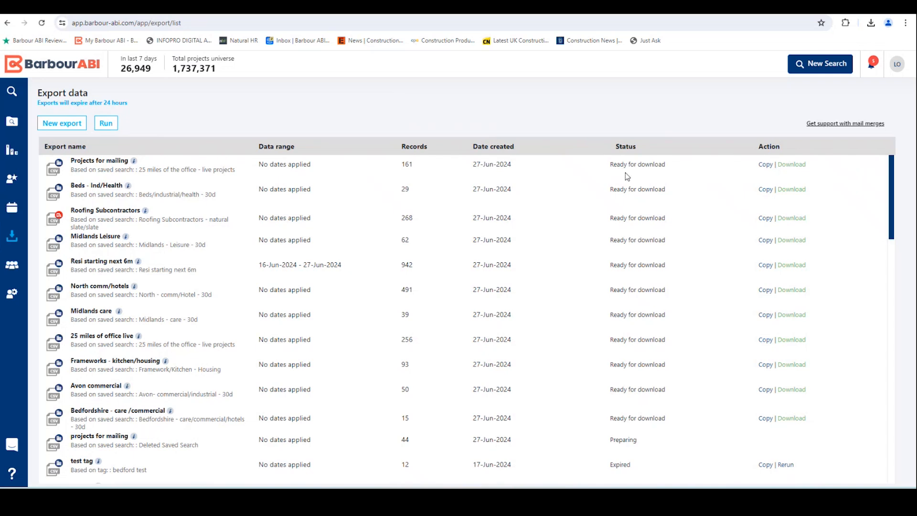
pyautogui.click(791, 165)
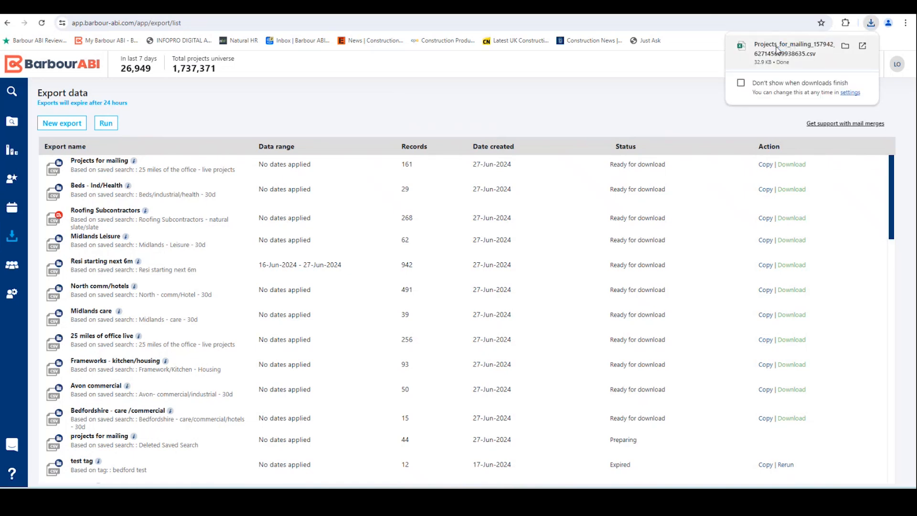
pyautogui.click(779, 49)
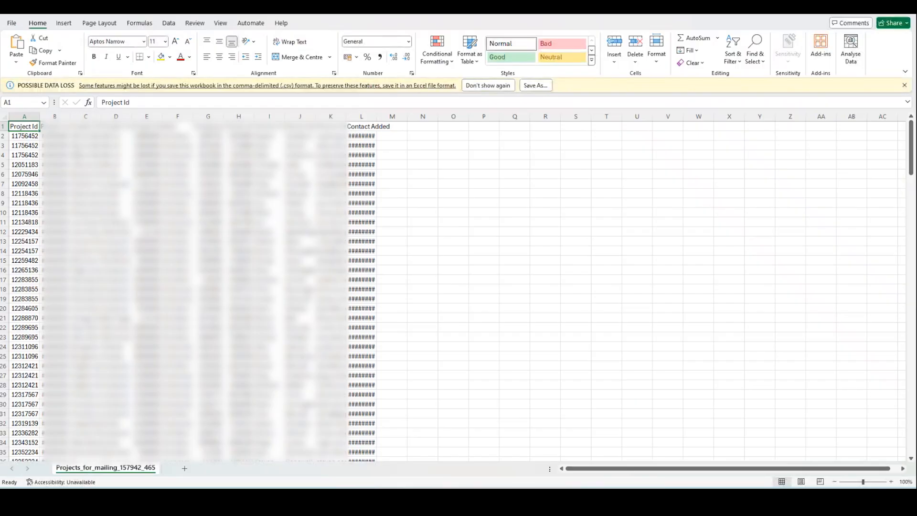
# Check the project title, person forename, surname and email columns of the exported sheet, and widen the Person Email column
pyautogui.click(86, 116)
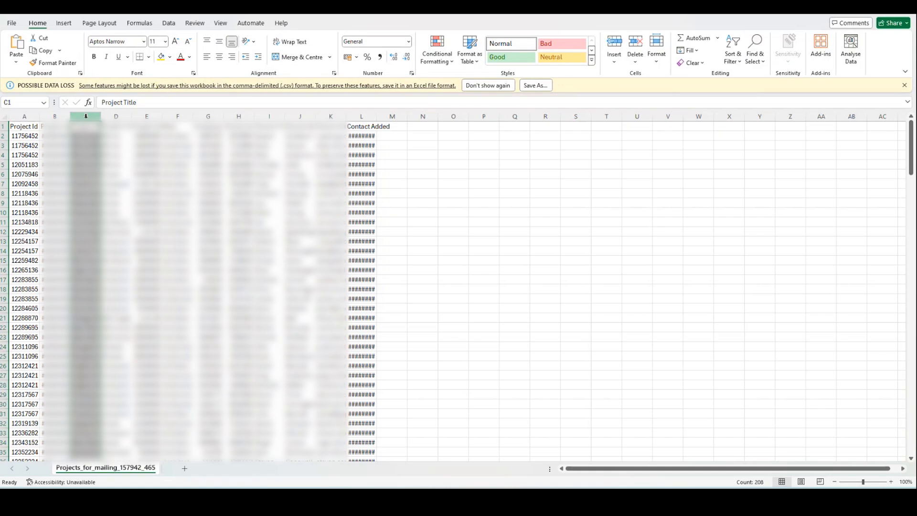
pyautogui.click(269, 115)
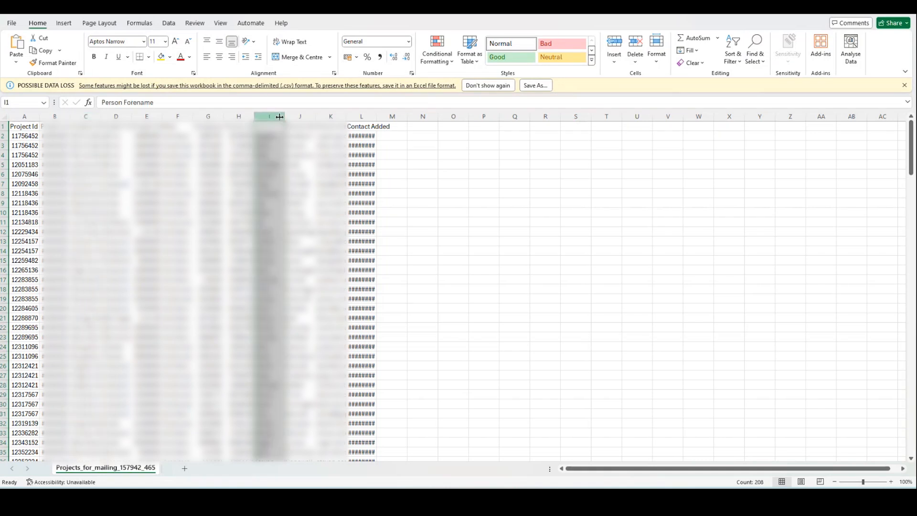
pyautogui.click(306, 116)
pyautogui.click(329, 116)
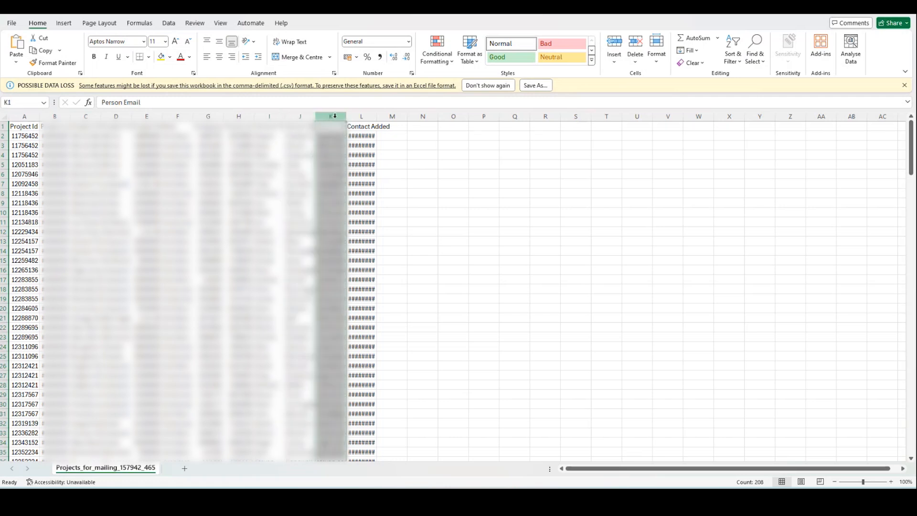
pyautogui.moveTo(347, 117); pyautogui.dragTo(409, 122)
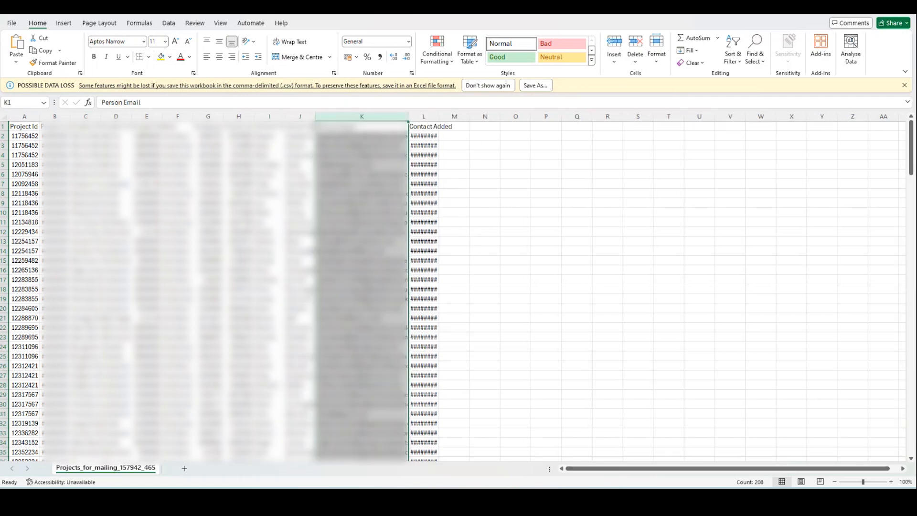
pyautogui.scroll(-6, 458, 292)
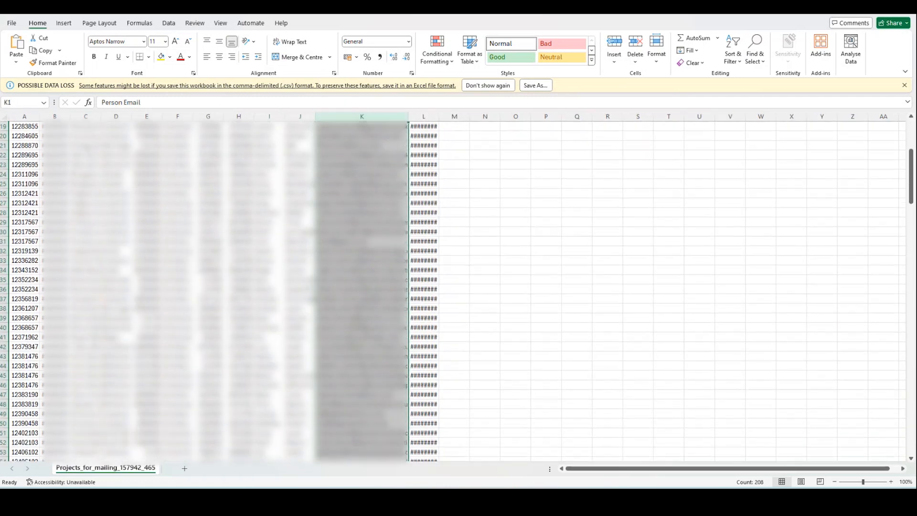
pyautogui.scroll(6, 459, 291)
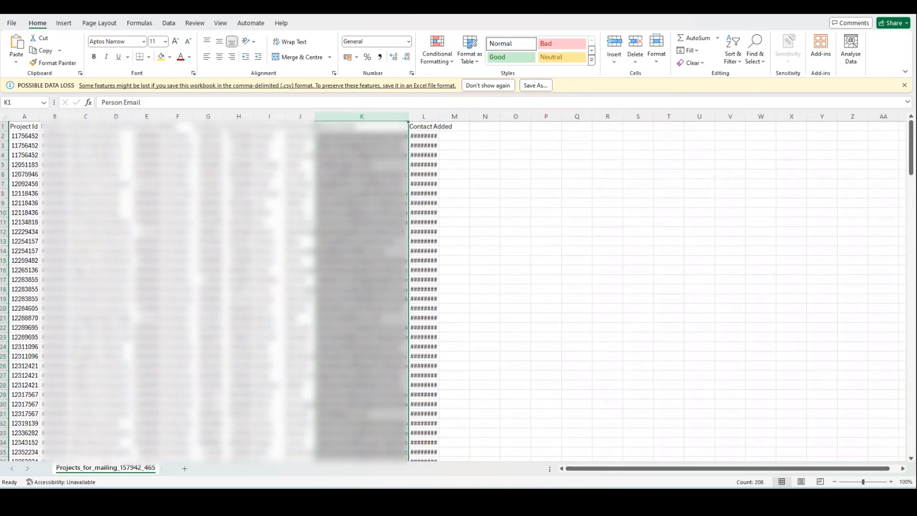
# Widen the Contact Added column, save the sheet over the original CSV UTF-8 file in Downloads and close it
pyautogui.moveTo(439, 116); pyautogui.dragTo(468, 116)
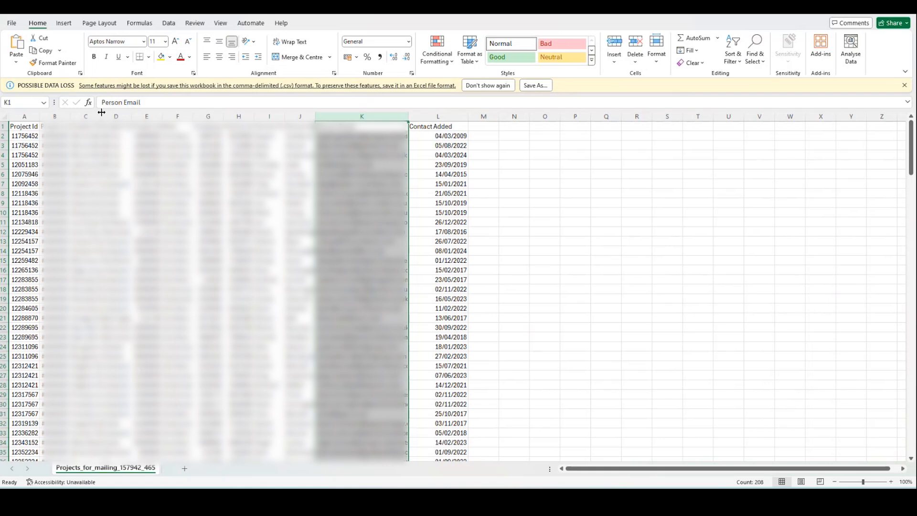
pyautogui.click(12, 23)
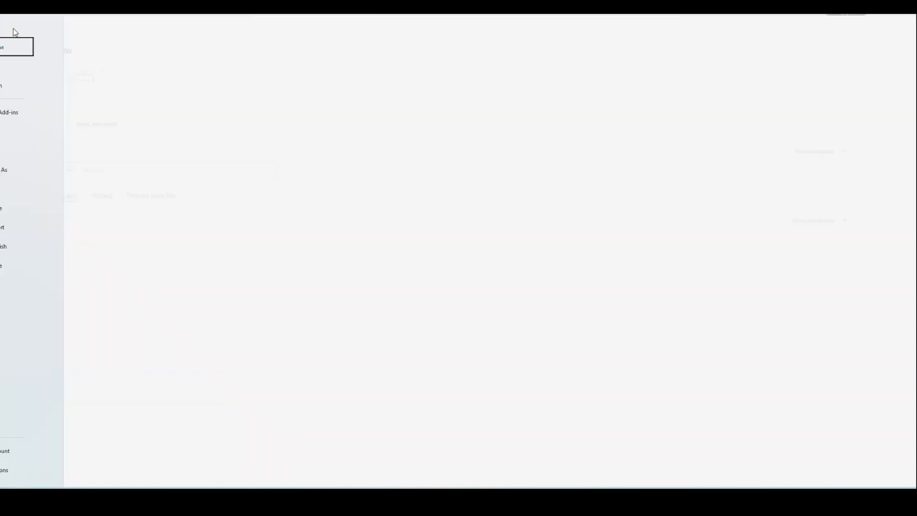
pyautogui.click(24, 169)
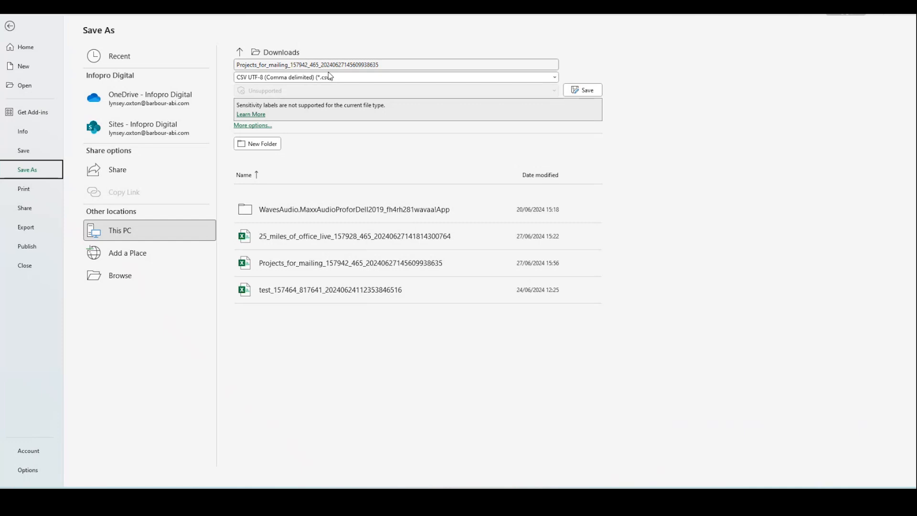
pyautogui.click(581, 91)
pyautogui.click(492, 284)
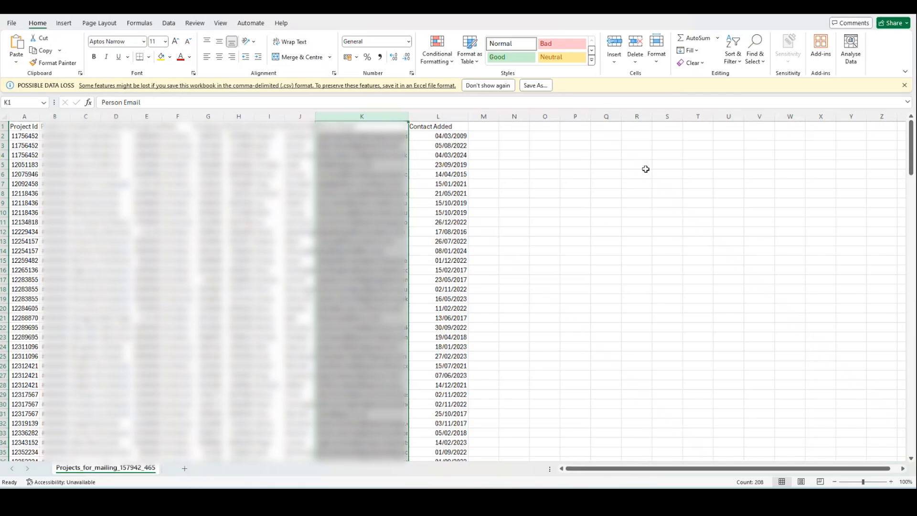
pyautogui.click(904, 12)
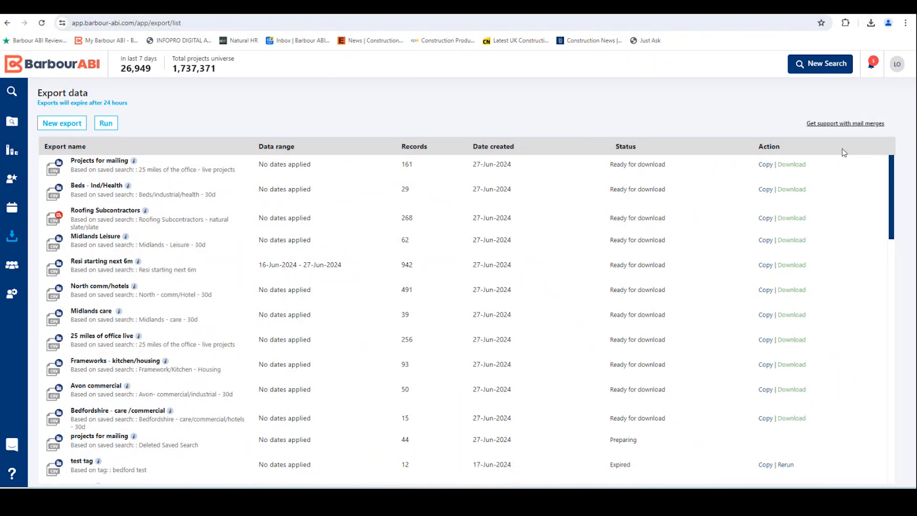
# Open the mail merge support article in Barbour ABI and download its email template
pyautogui.click(837, 125)
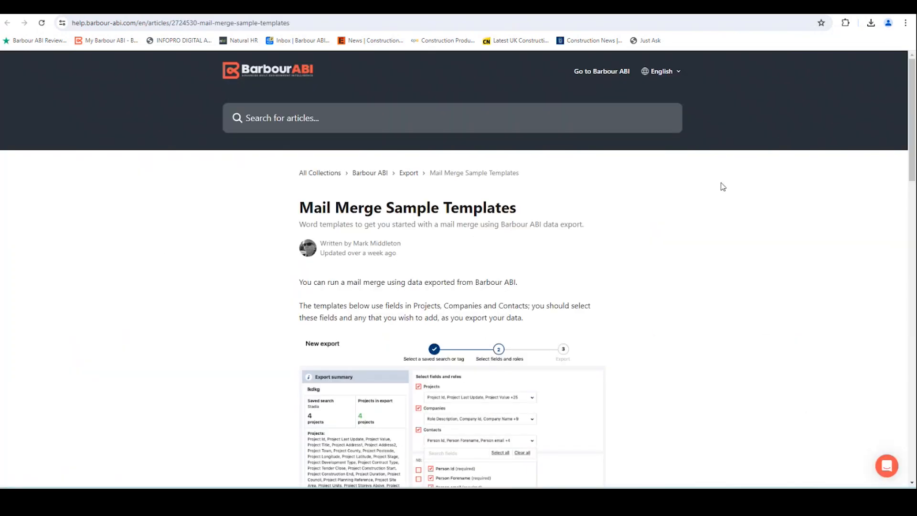
pyautogui.scroll(-8, 720, 186)
pyautogui.scroll(-5, 721, 186)
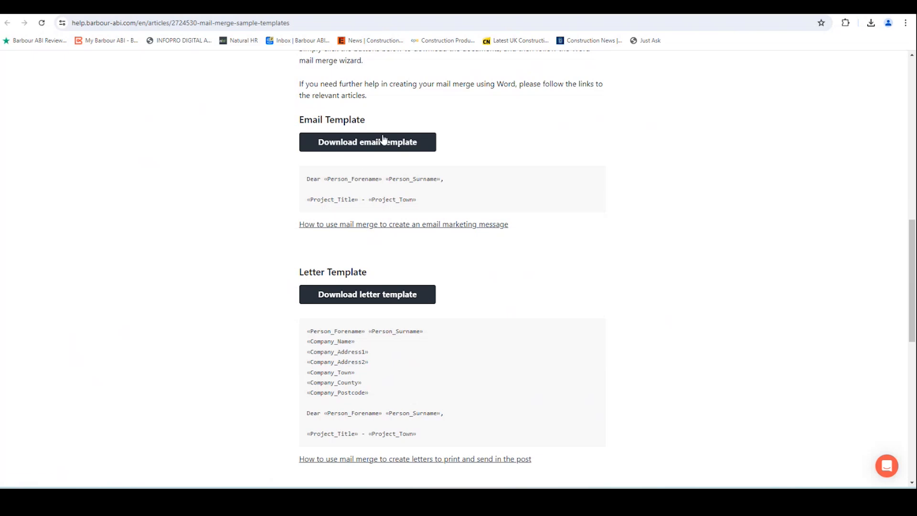
pyautogui.click(370, 144)
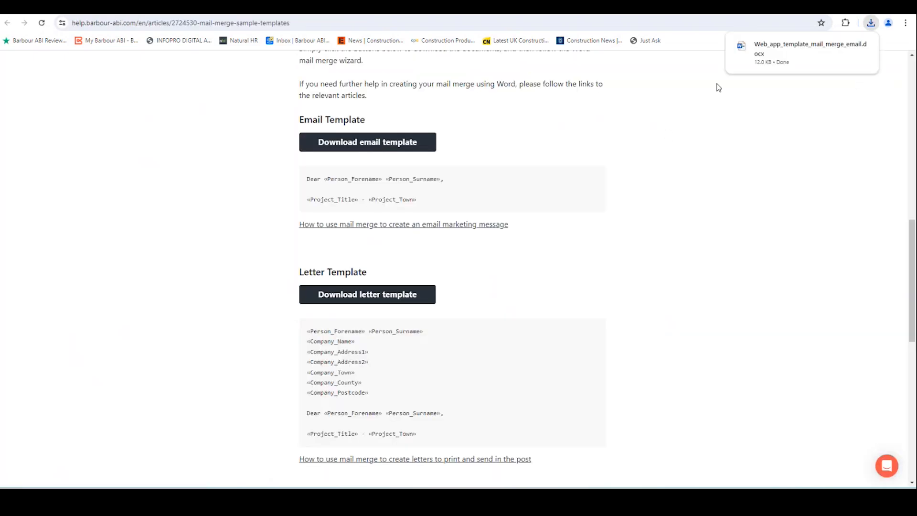
# Open the downloaded Web_app_template_mail_merge_email document in Word, enable editing and place the cursor below the project line
pyautogui.click(762, 46)
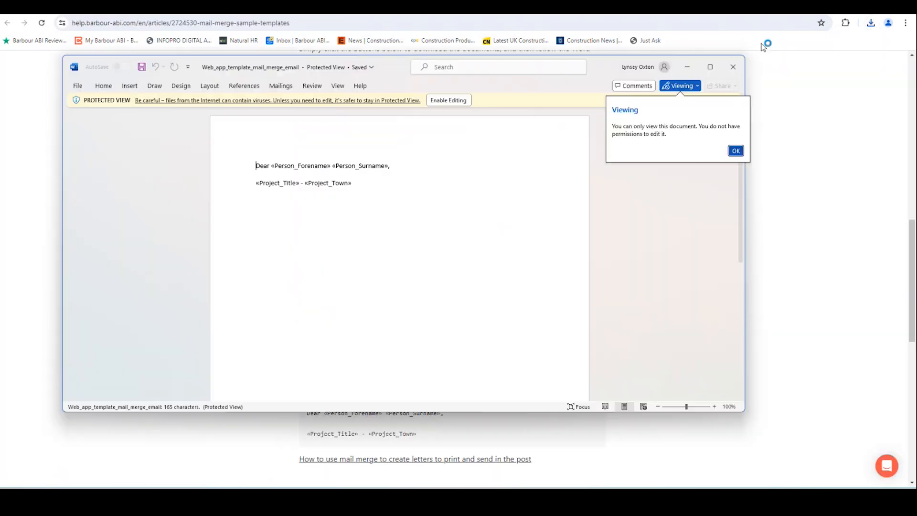
pyautogui.click(451, 100)
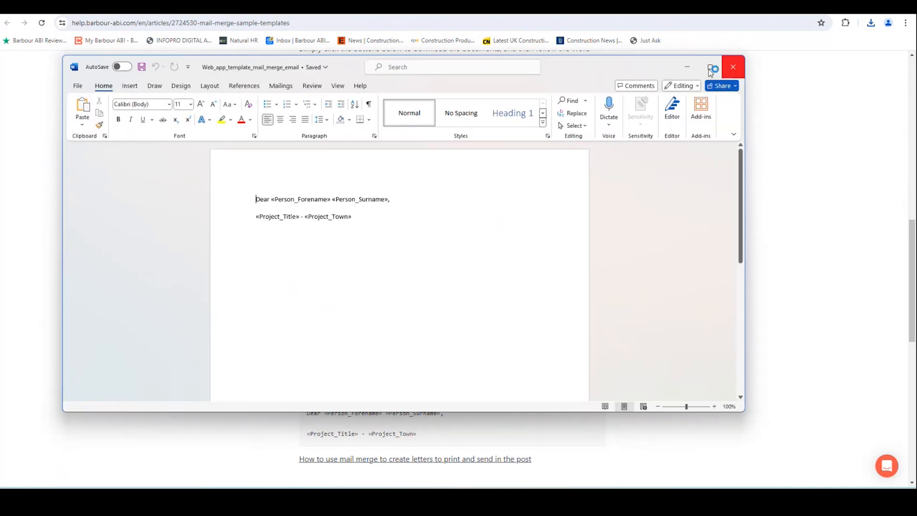
pyautogui.click(710, 66)
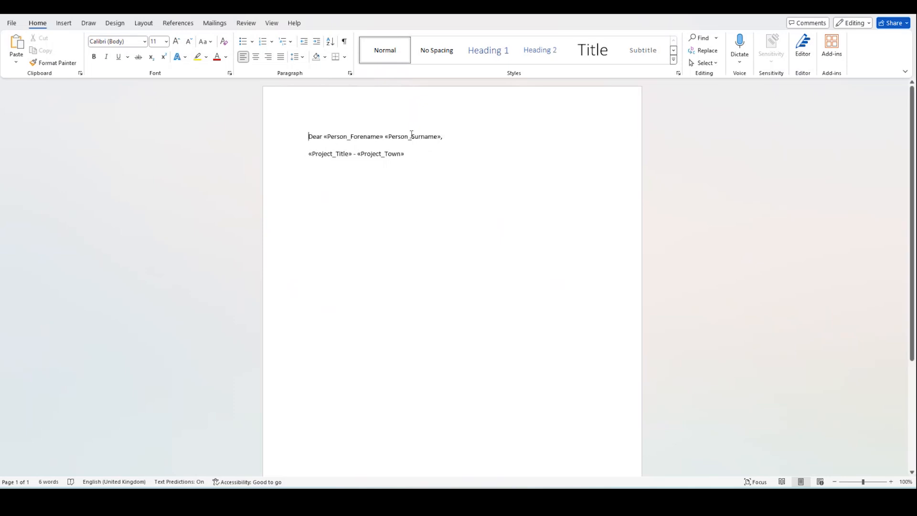
pyautogui.click(391, 163)
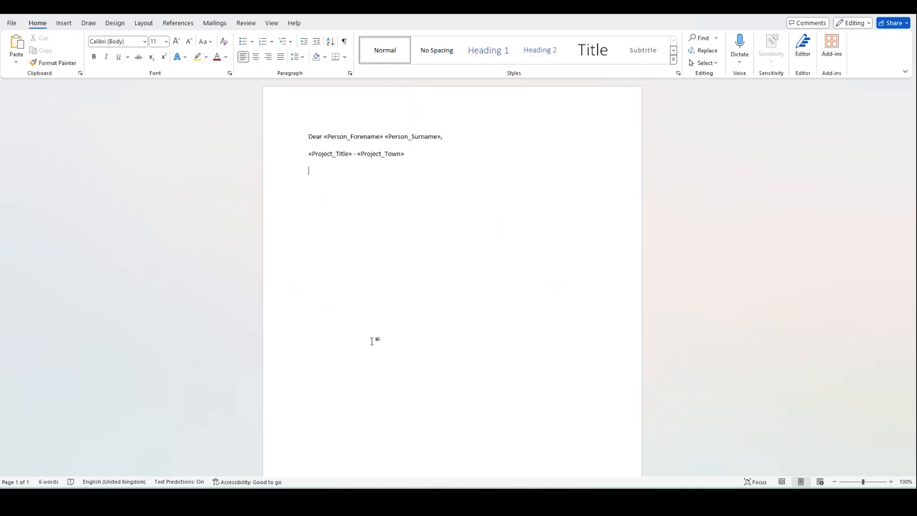
# Start a mail merge in the template document with email messages as the merge type
pyautogui.click(214, 23)
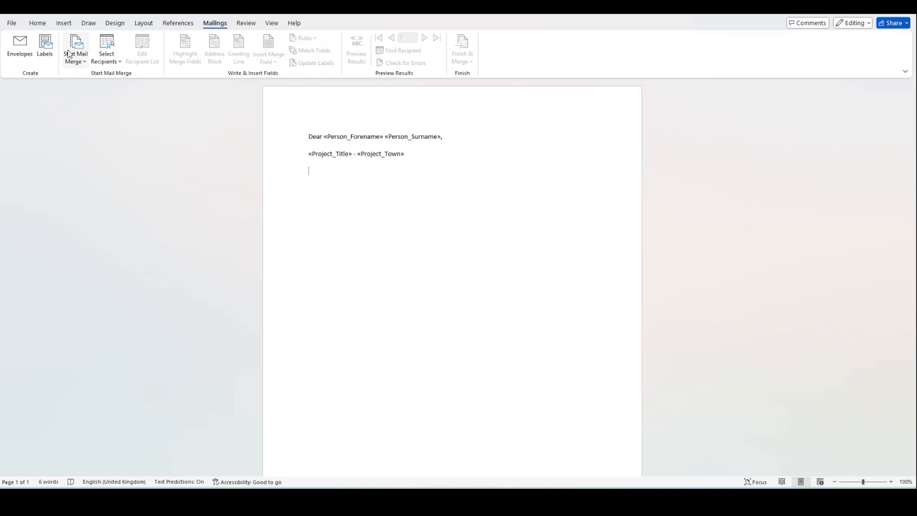
pyautogui.click(76, 51)
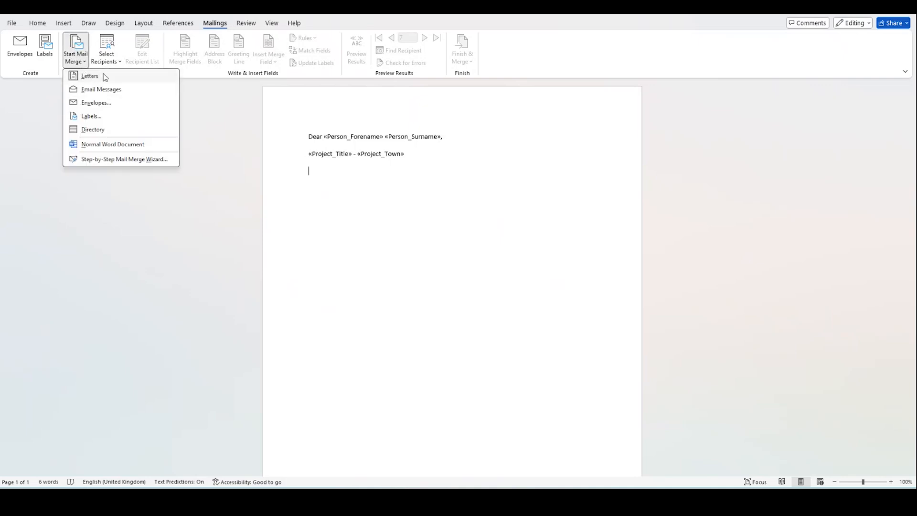
pyautogui.click(89, 89)
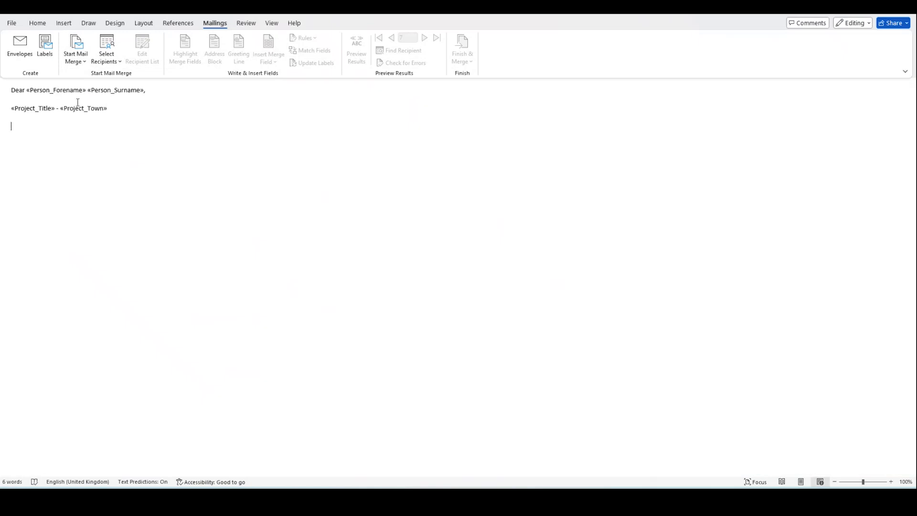
# Use the existing Projects_for_mailing CSV in Downloads as the recipient list, accepting Unicode (UTF-8) encoding
pyautogui.click(110, 48)
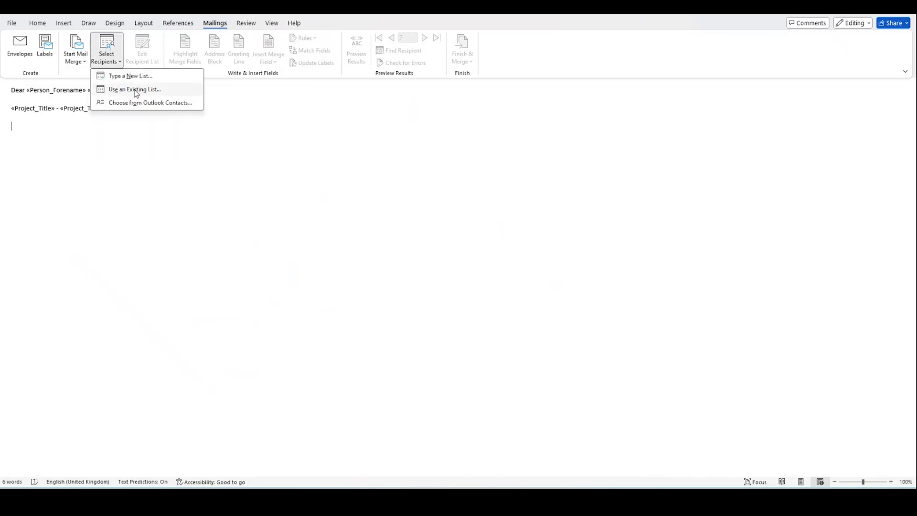
pyautogui.click(121, 91)
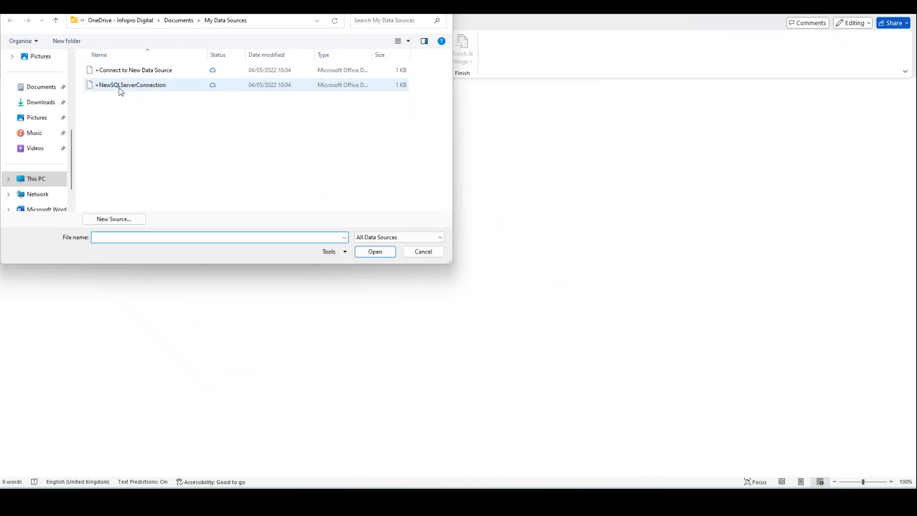
pyautogui.scroll(-1, 53, 172)
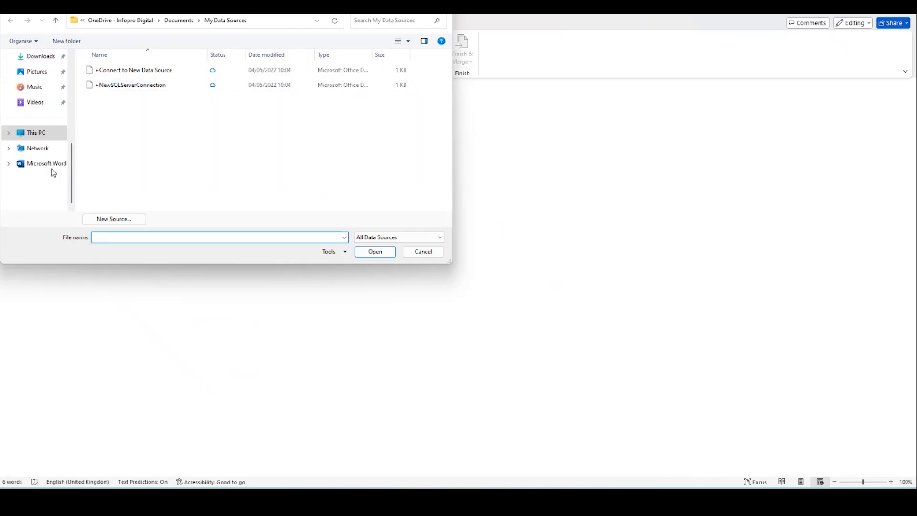
pyautogui.scroll(1, 53, 172)
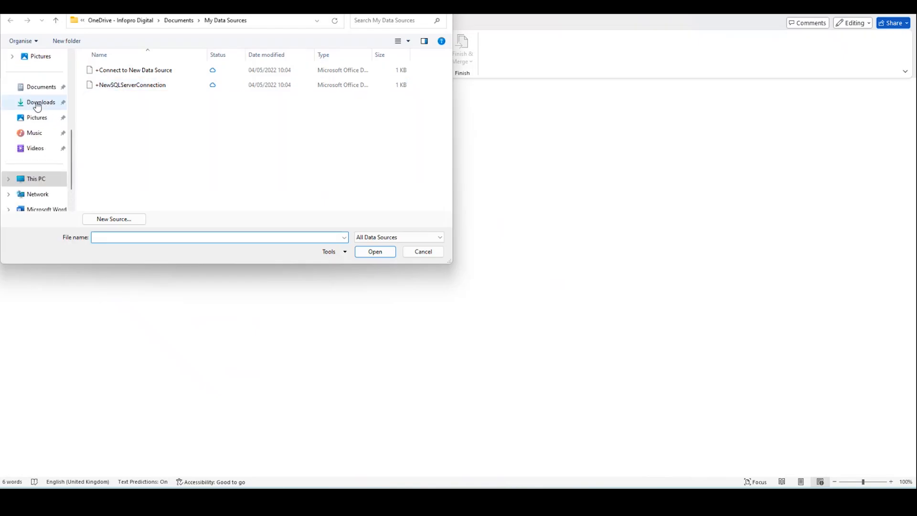
pyautogui.click(40, 103)
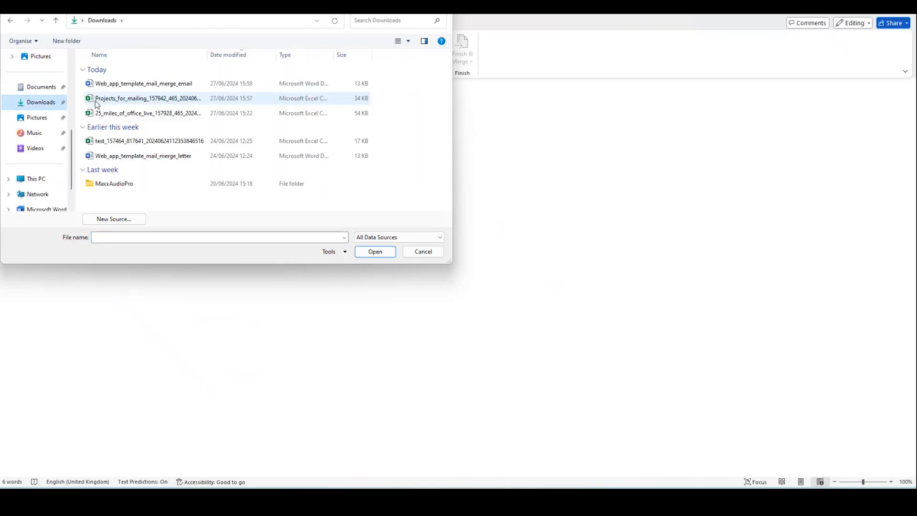
pyautogui.doubleClick(127, 98)
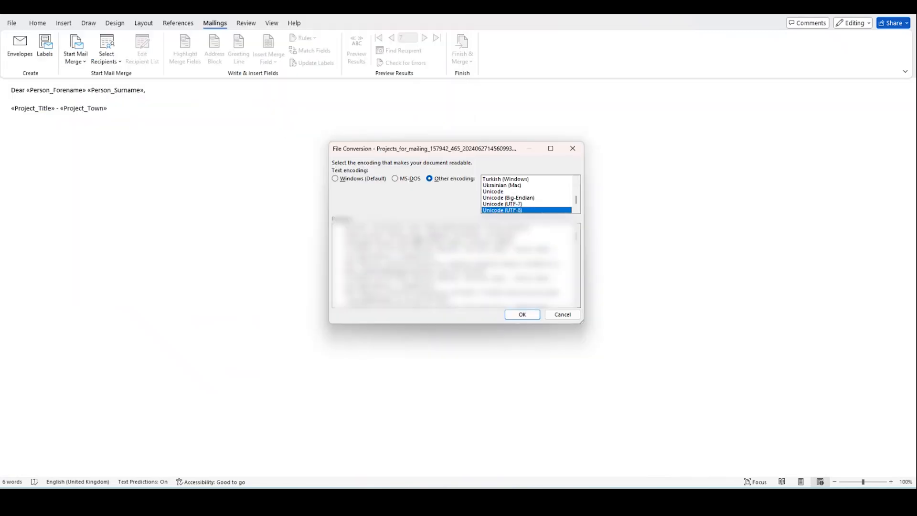
pyautogui.click(523, 314)
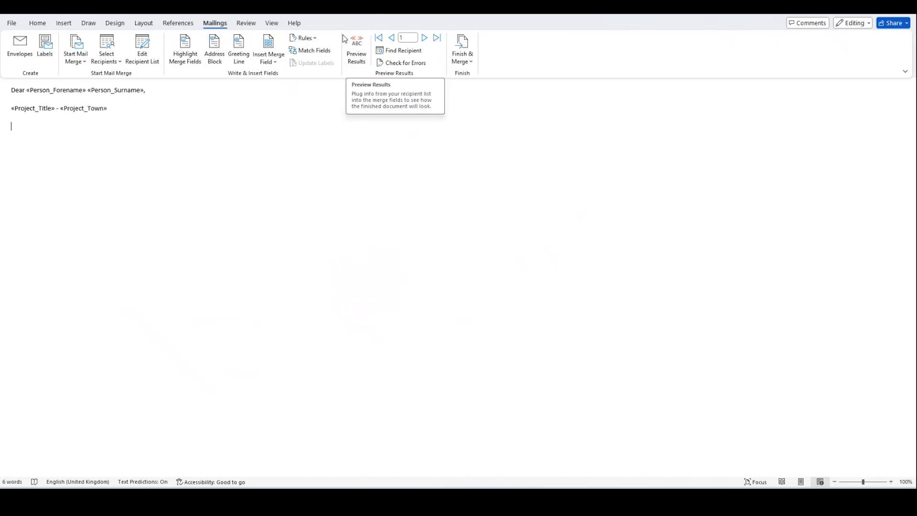
# Preview the merge results and make the project title and town line bold and underlined
pyautogui.click(356, 58)
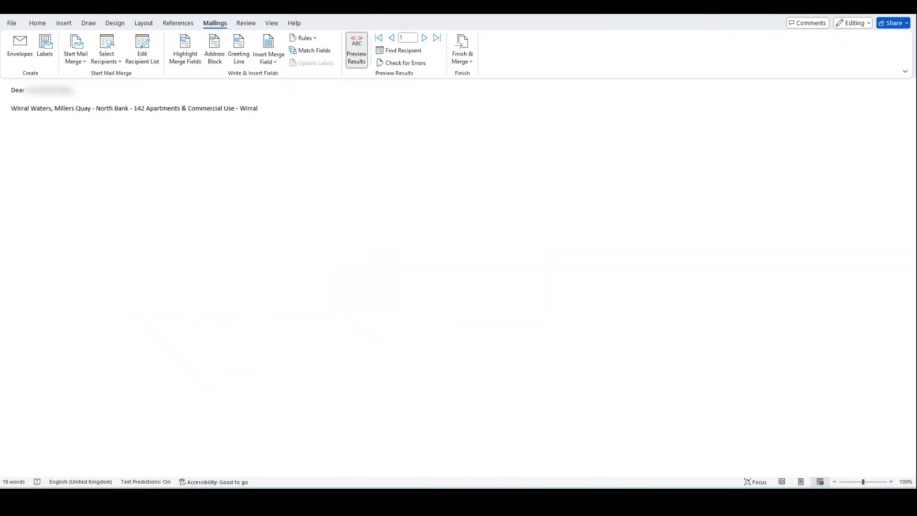
pyautogui.click(5, 111)
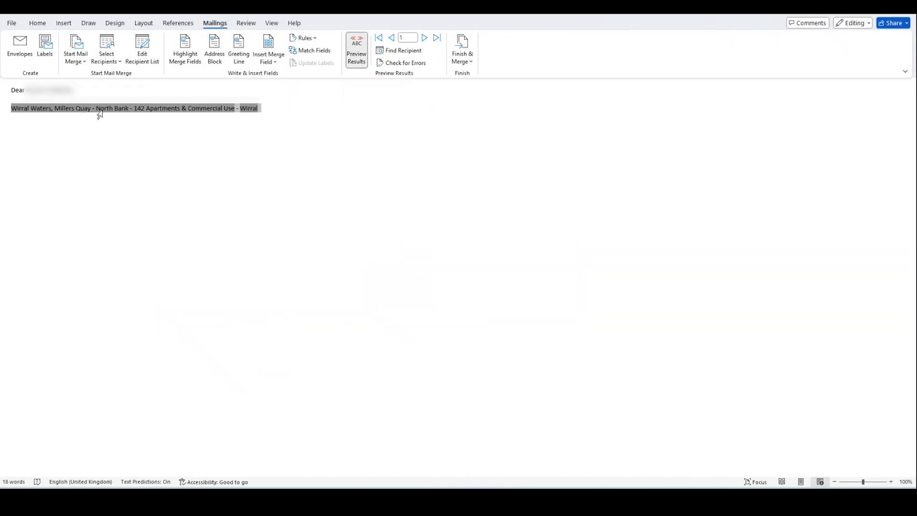
pyautogui.click(109, 94)
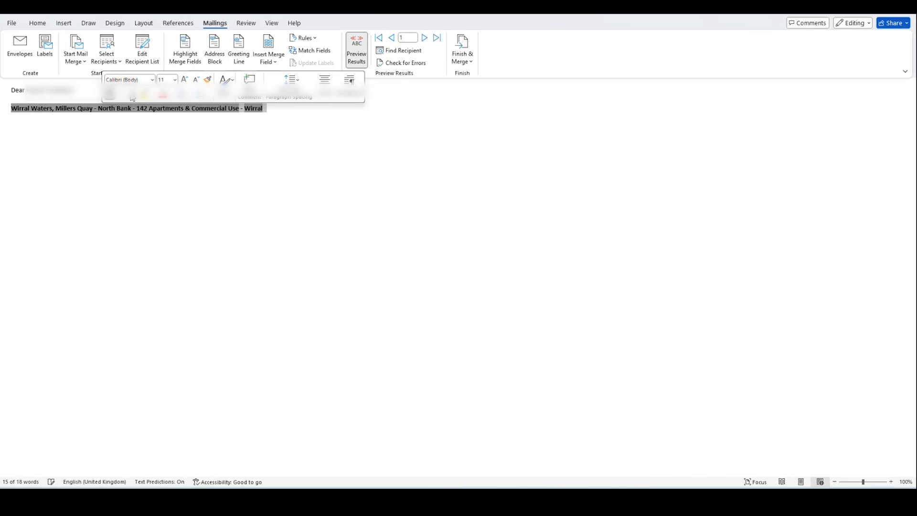
pyautogui.click(133, 94)
pyautogui.click(95, 135)
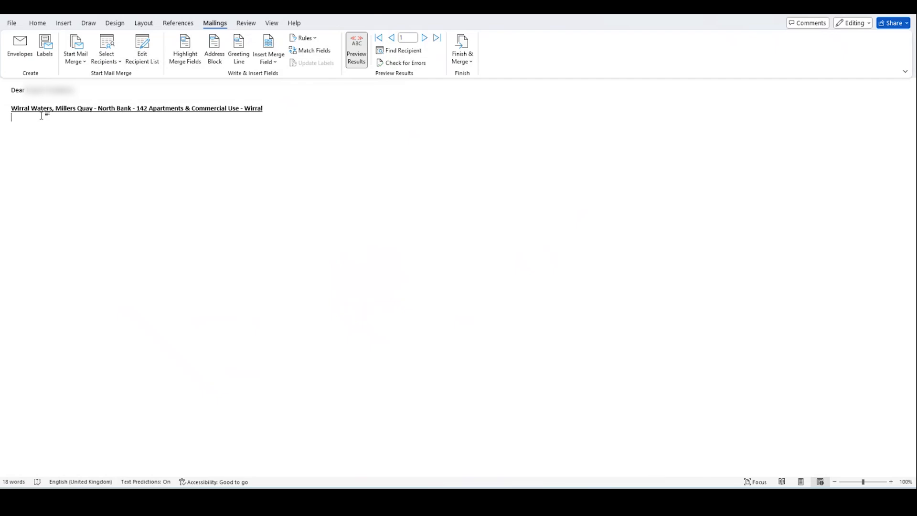
# Step through the previewed emails from record 1 to record 11, checking the contact name and project line
pyautogui.click(425, 39)
pyautogui.click(425, 38)
pyautogui.click(425, 38)
pyautogui.click(425, 38)
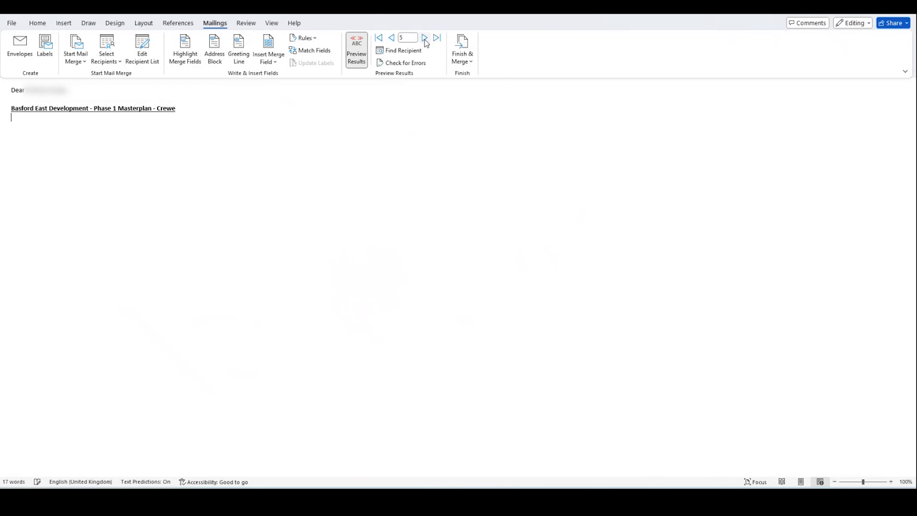
pyautogui.click(424, 38)
pyautogui.click(425, 38)
pyautogui.click(425, 38)
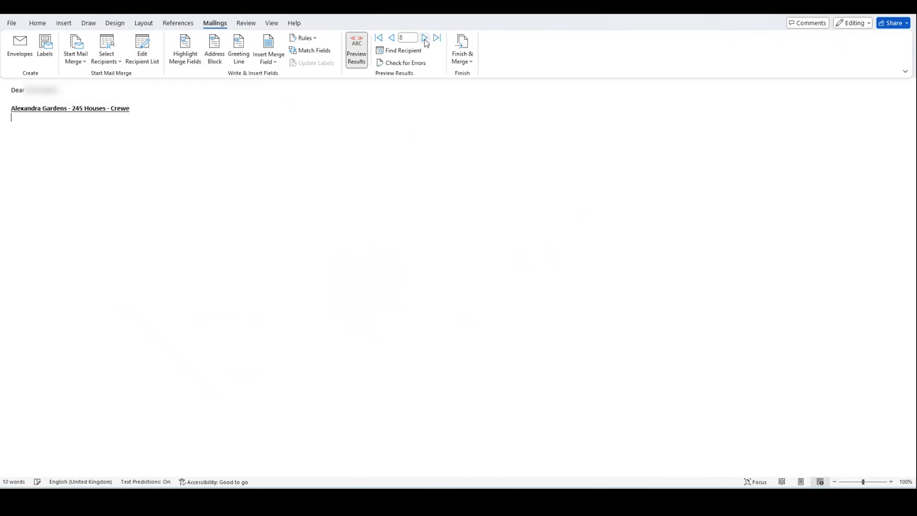
pyautogui.click(424, 39)
pyautogui.click(425, 38)
pyautogui.click(424, 39)
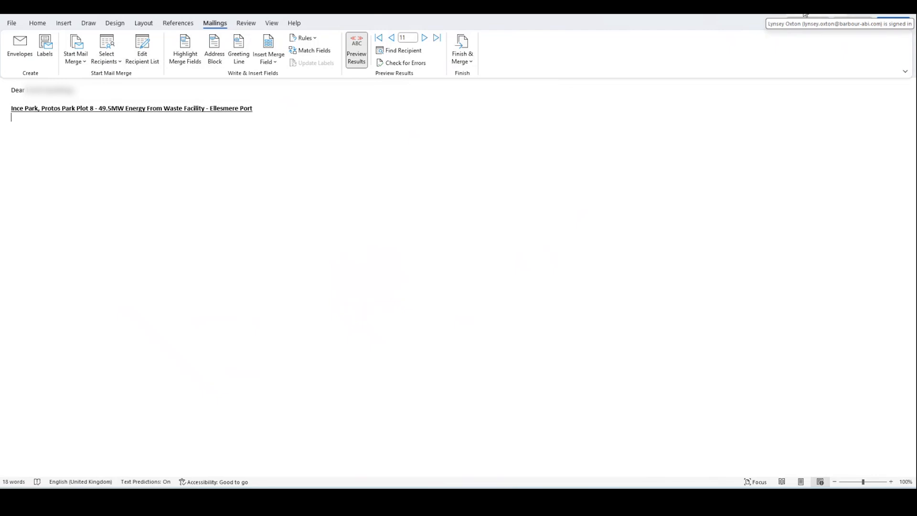
# Check which account is signed in to Word, then close the account details
pyautogui.click(838, 8)
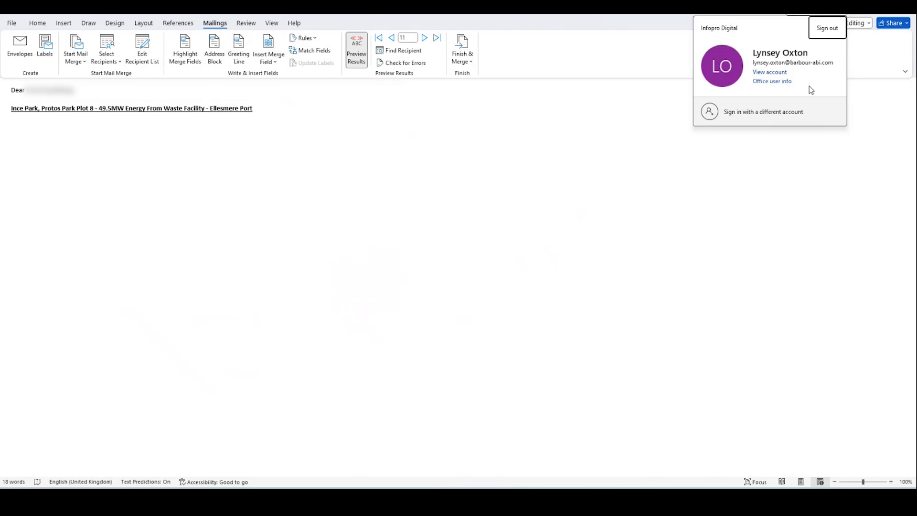
pyautogui.click(771, 143)
# Try out the email merge settings with Person_Email as the recipient field and all records selected, then cancel without sending
pyautogui.click(468, 54)
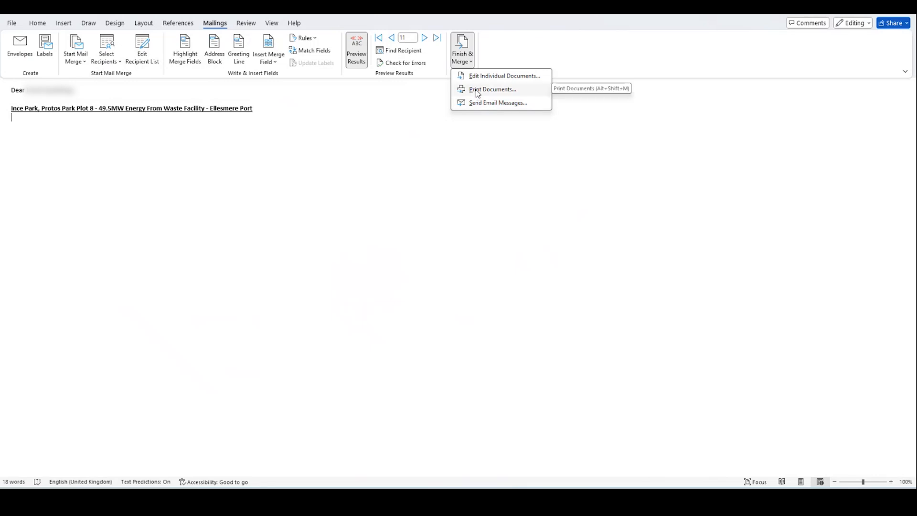
pyautogui.click(483, 104)
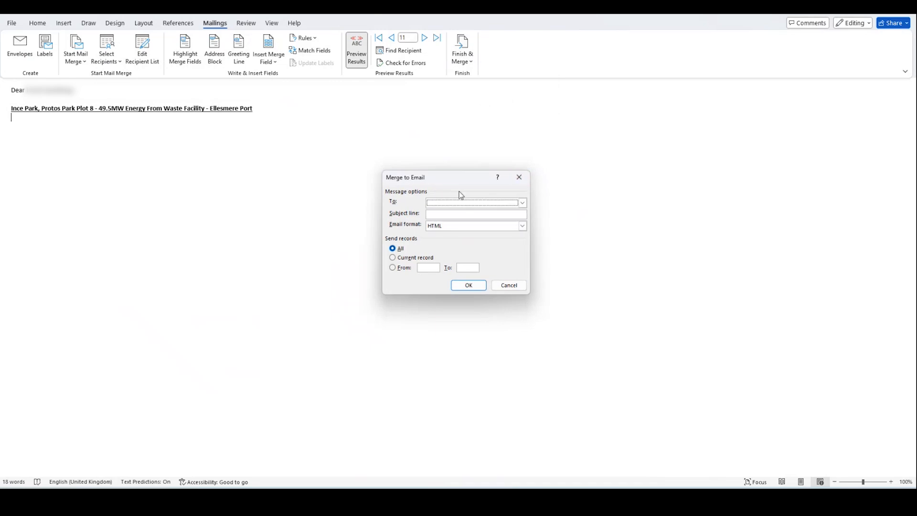
pyautogui.click(523, 202)
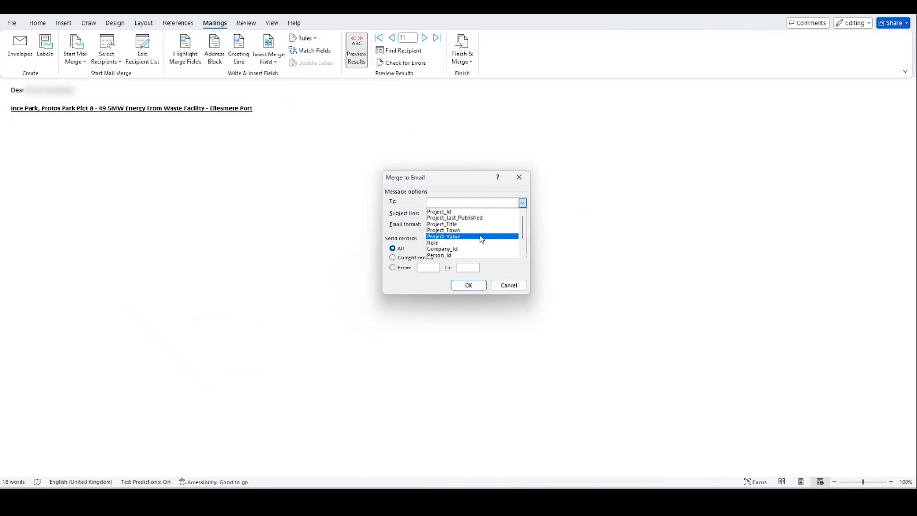
pyautogui.scroll(-4, 482, 238)
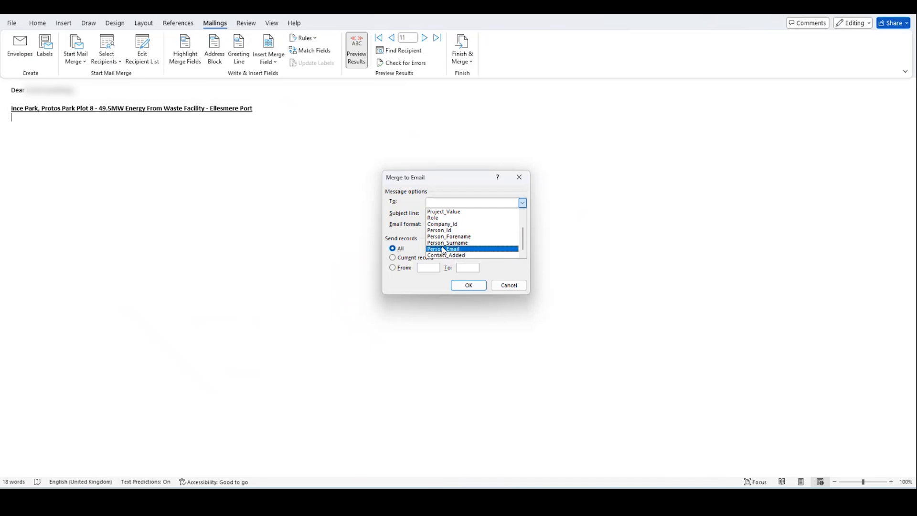
pyautogui.click(443, 249)
pyautogui.click(428, 214)
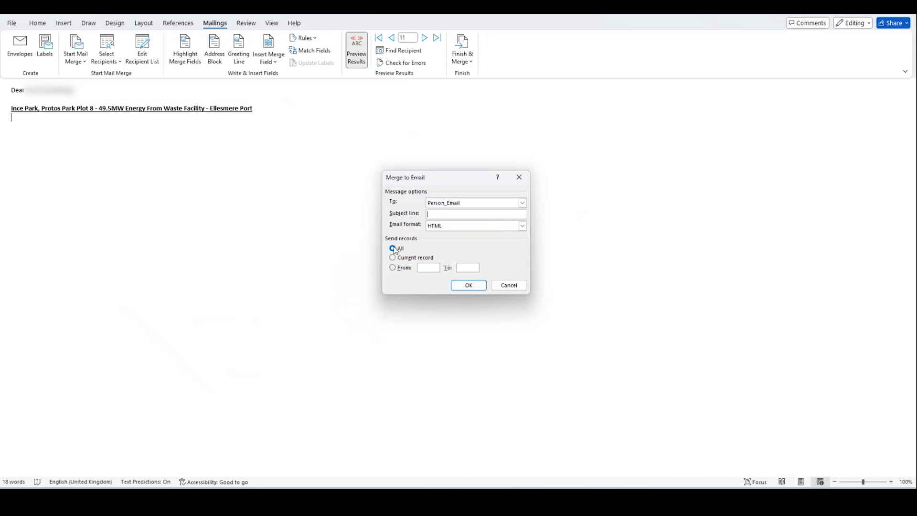
pyautogui.click(405, 268)
pyautogui.click(393, 249)
pyautogui.click(505, 285)
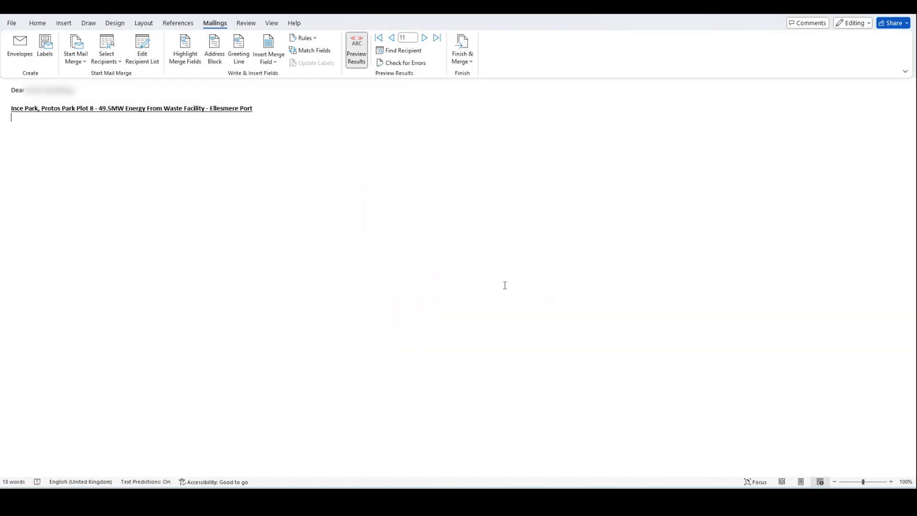